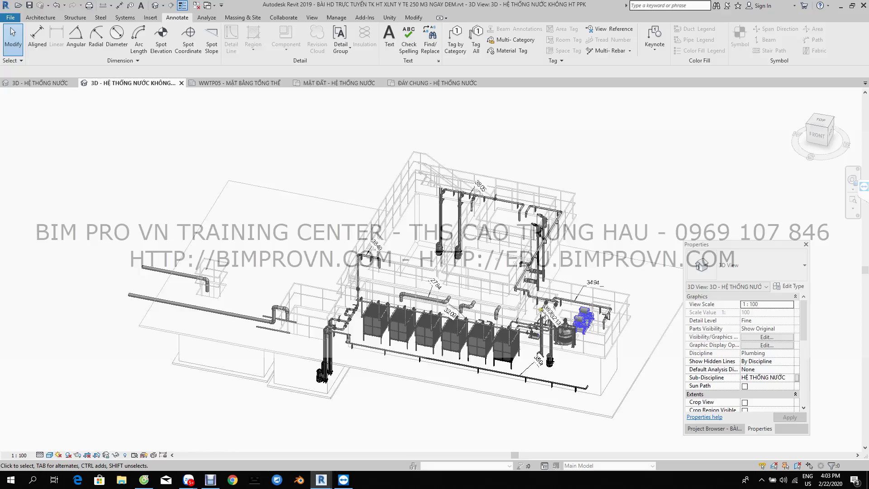
# Frame the pumps in the 3D view and select the uPVC DN80 pipe beside them.
pyautogui.scroll(2, 555, 300)
pyautogui.scroll(2, 557, 290)
pyautogui.scroll(1, 558, 273)
pyautogui.moveTo(569, 256); pyautogui.dragTo(478, 201, button='middle')
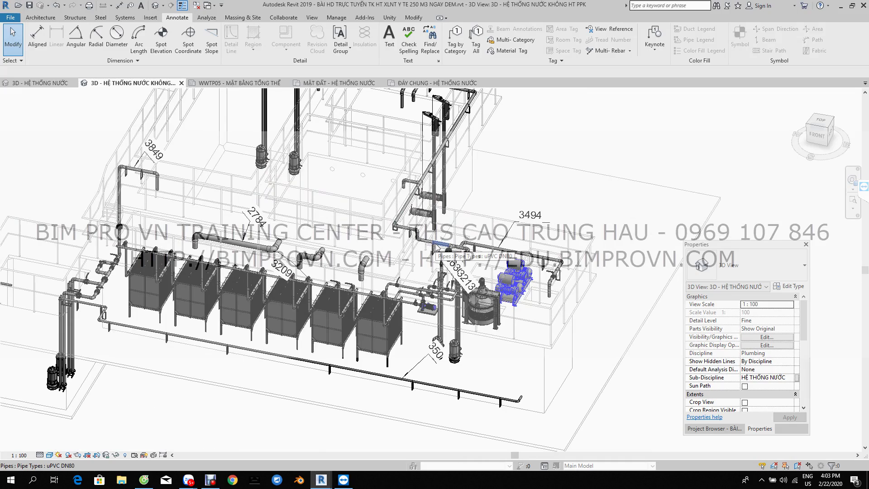
pyautogui.scroll(2, 424, 237)
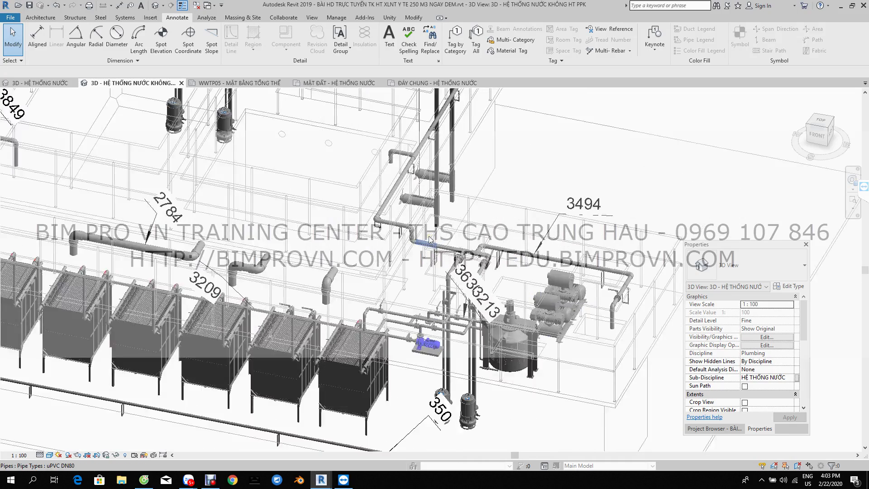
pyautogui.scroll(2, 423, 237)
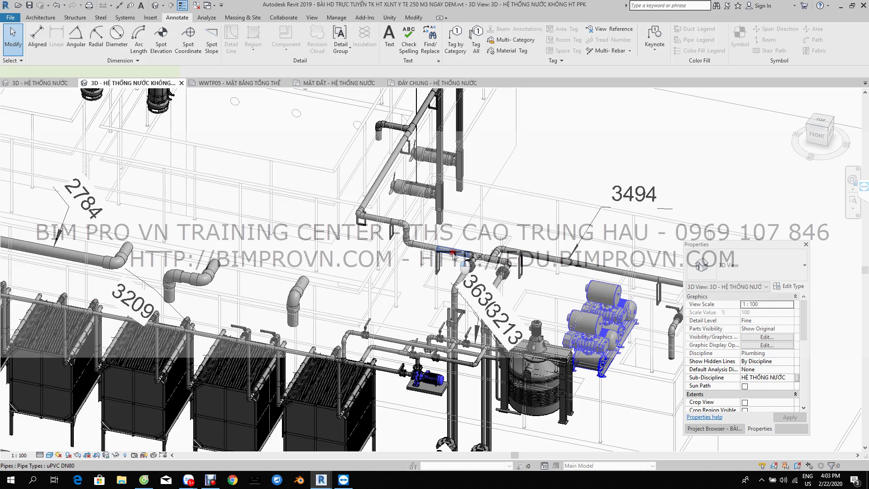
pyautogui.click(454, 256)
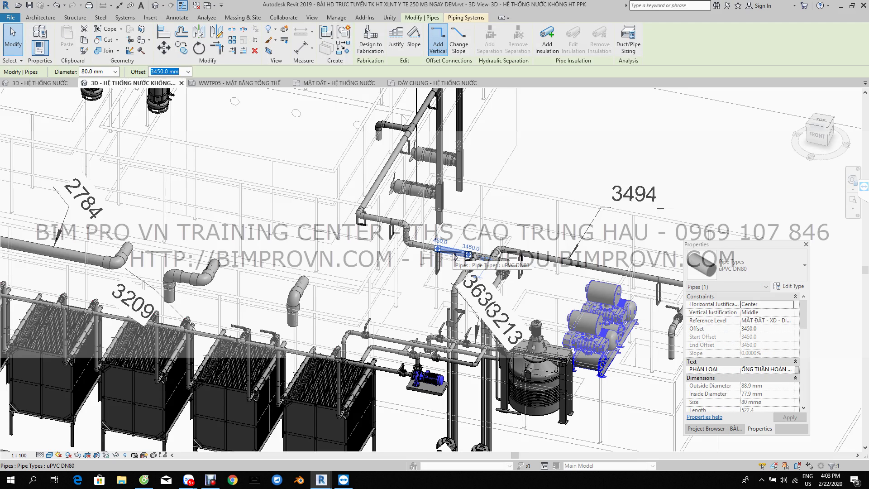
# Toggle the pipe's Reference Level to MB MBR - XD and back to MẶT ĐẤT, then select the pump below.
pyautogui.click(789, 321)
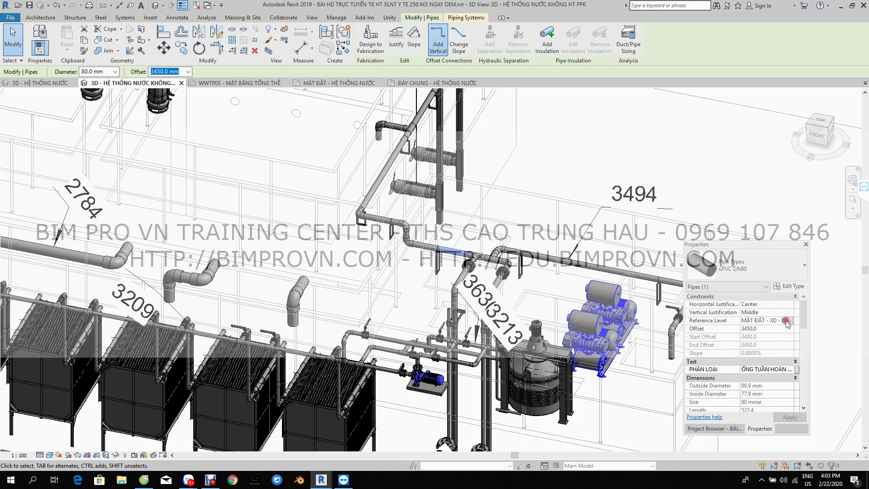
pyautogui.click(790, 320)
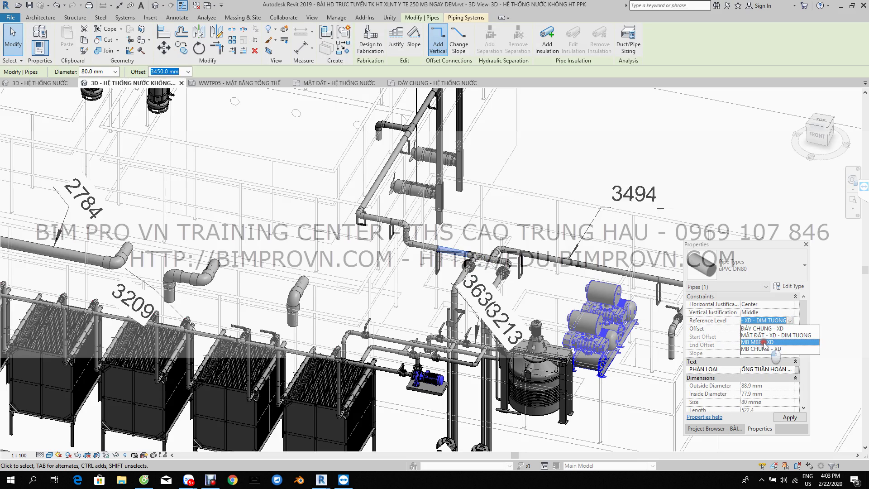
pyautogui.click(764, 342)
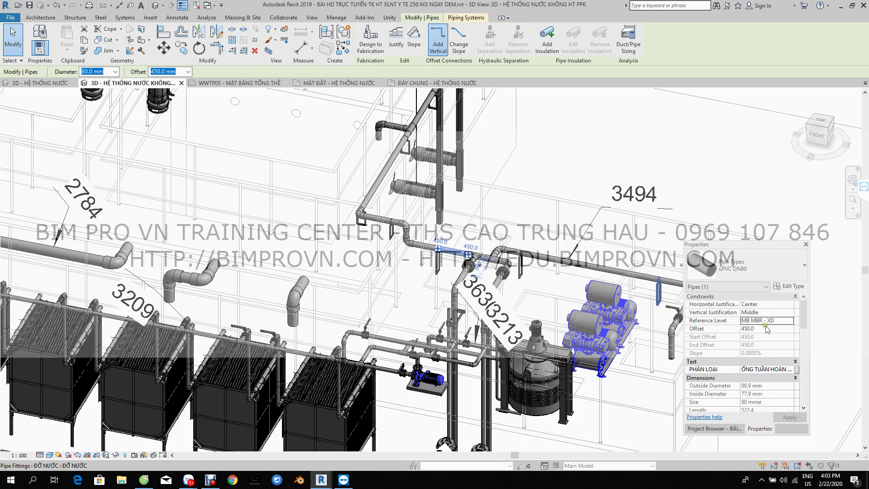
pyautogui.click(777, 321)
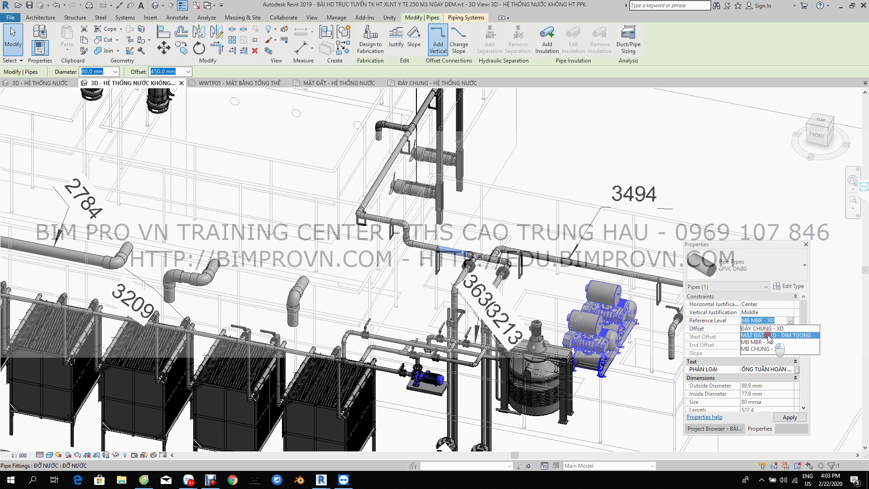
pyautogui.click(769, 335)
pyautogui.click(451, 258)
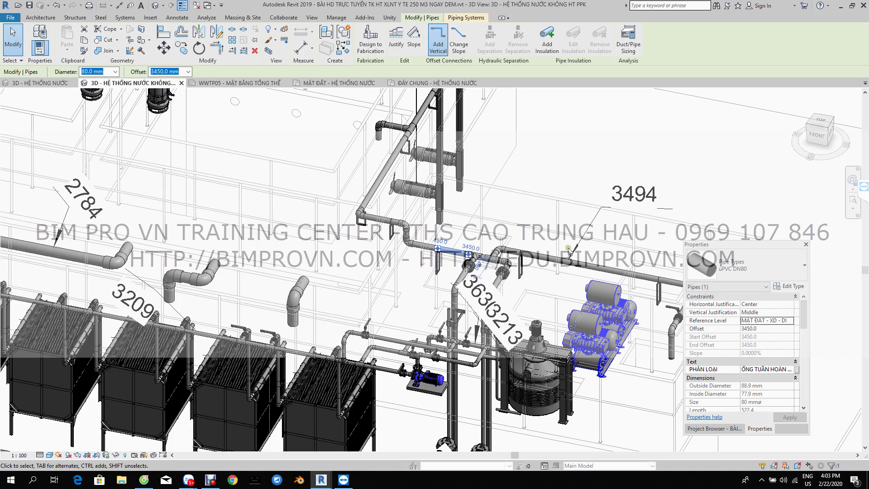
pyautogui.moveTo(601, 200)
pyautogui.keyDown('shift'); pyautogui.mouseDown(button='middle')
pyautogui.moveTo(483, 203)
pyautogui.moveTo(545, 377)
pyautogui.mouseUp(button='middle'); pyautogui.keyUp('shift')
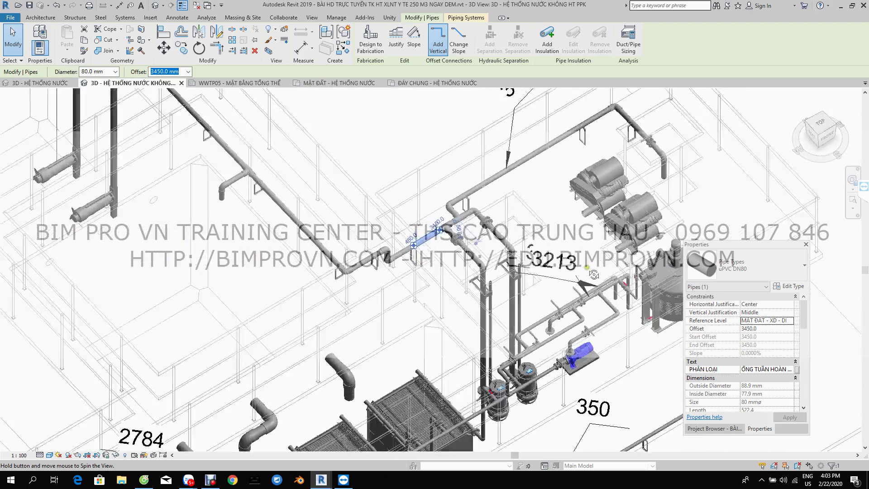
pyautogui.click(537, 395)
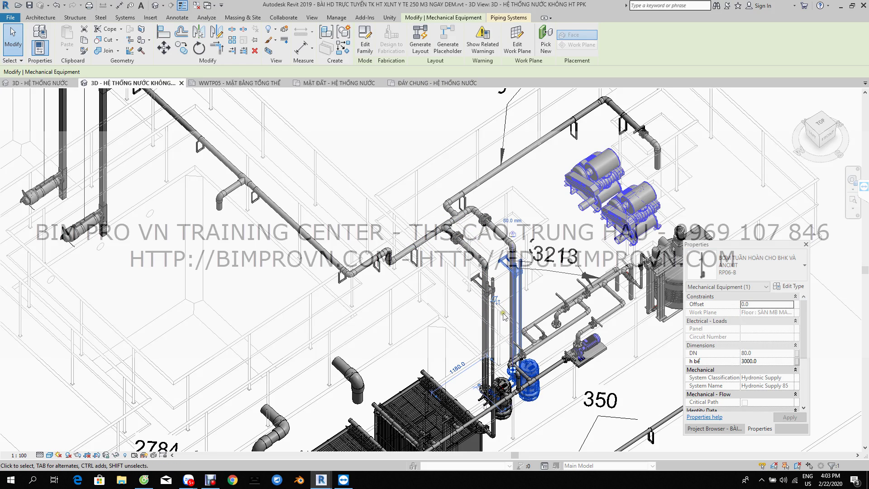
pyautogui.moveTo(321, 479)
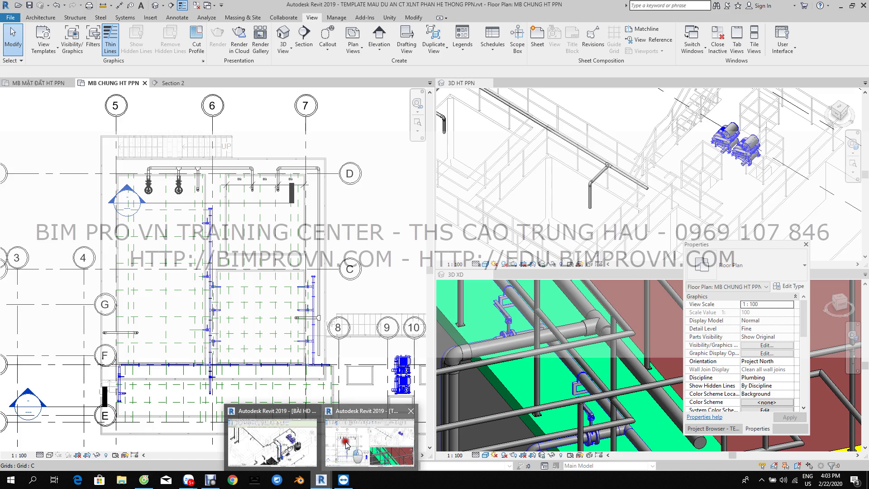
# Switch to the template project and open the MB MẶT ĐẤT HT PPN floor plan, zoomed in.
pyautogui.click(333, 443)
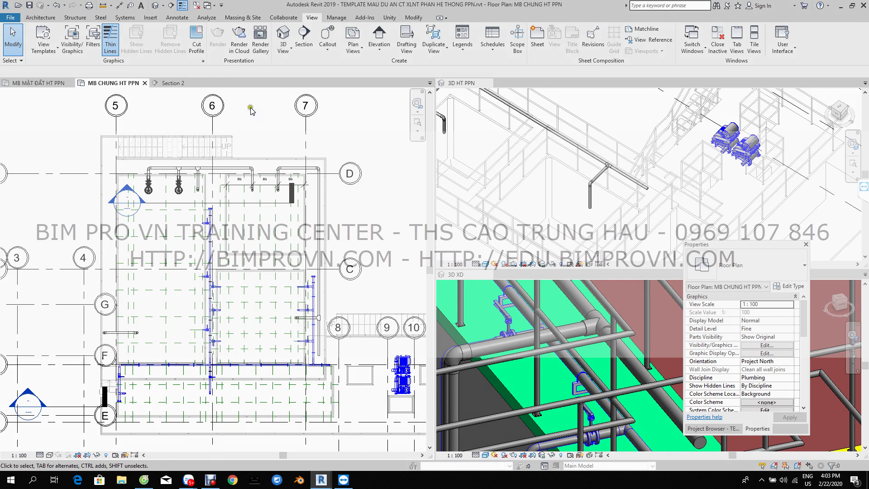
pyautogui.click(706, 427)
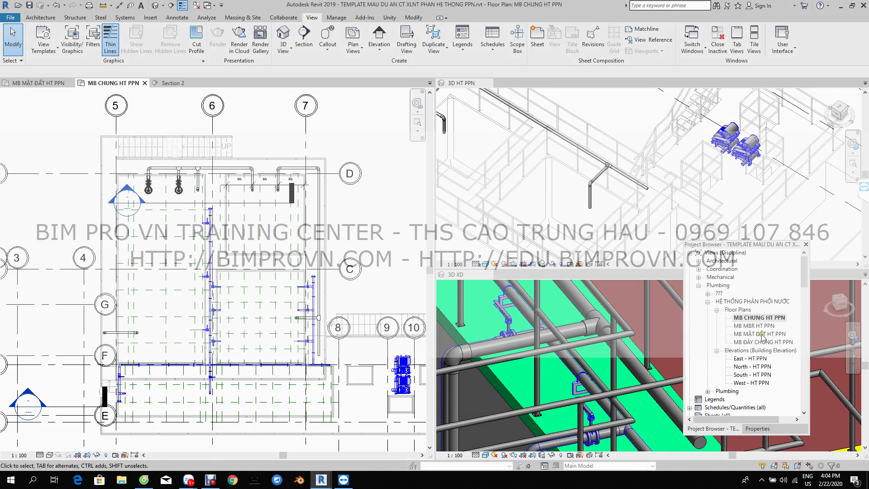
pyautogui.click(39, 81)
pyautogui.scroll(3, 317, 274)
pyautogui.scroll(-2, 274, 292)
pyautogui.scroll(-1, 274, 303)
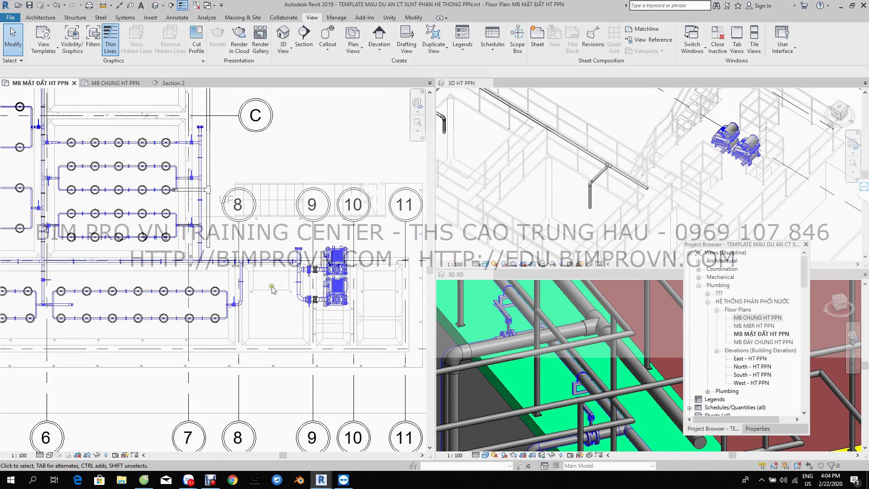
pyautogui.scroll(1, 277, 287)
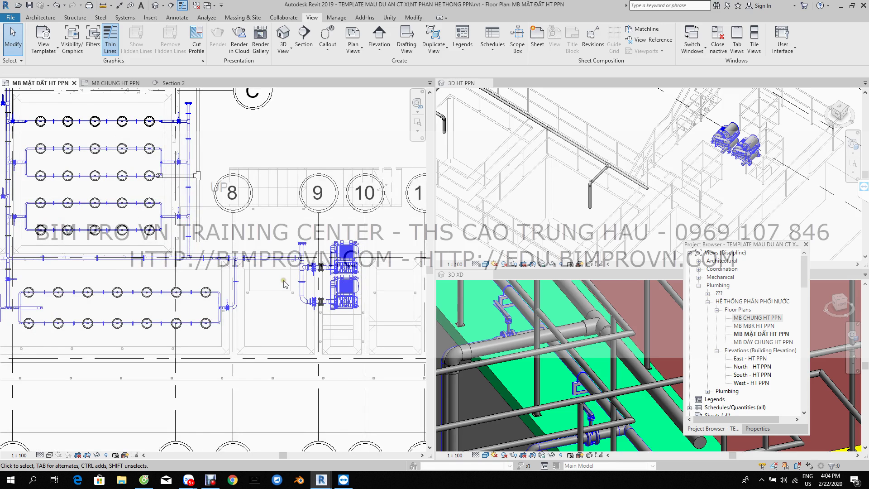
pyautogui.scroll(1, 284, 283)
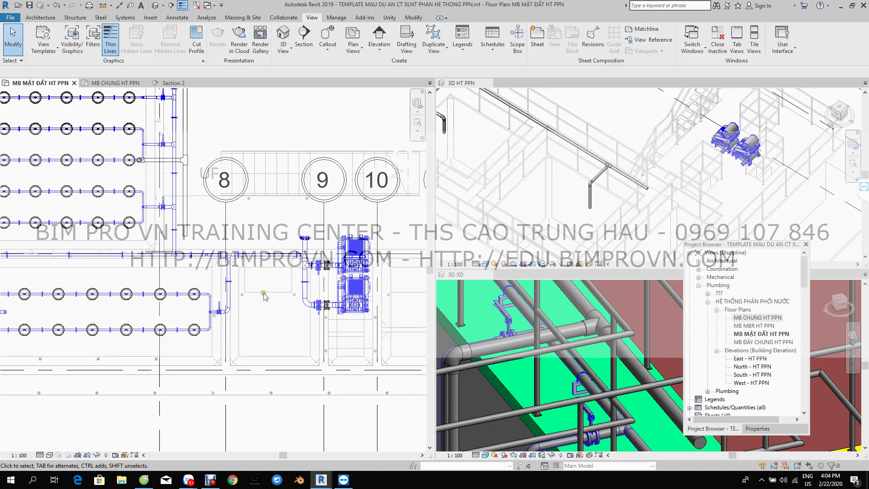
pyautogui.click(150, 18)
# Load the HT PPN BOM TUAN HOAN BE HIEU KHI_ANOXIT.rfa family from FAMILY THIET BI.
pyautogui.click(323, 36)
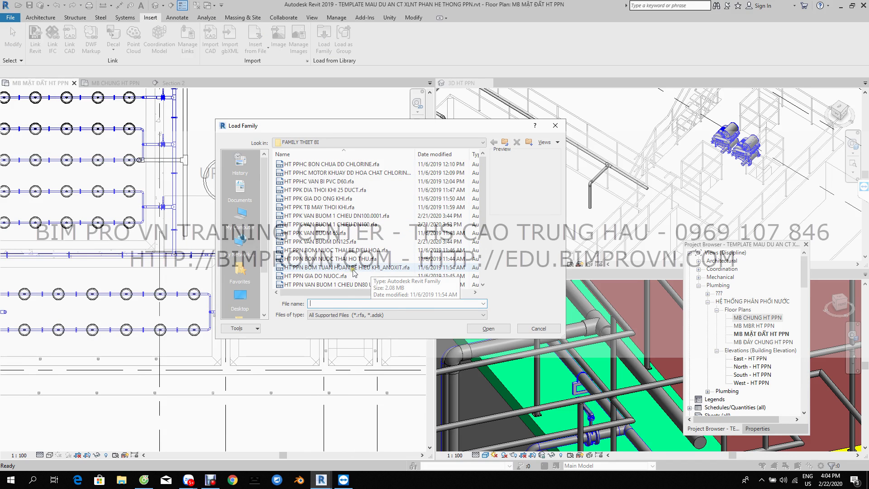
pyautogui.click(367, 268)
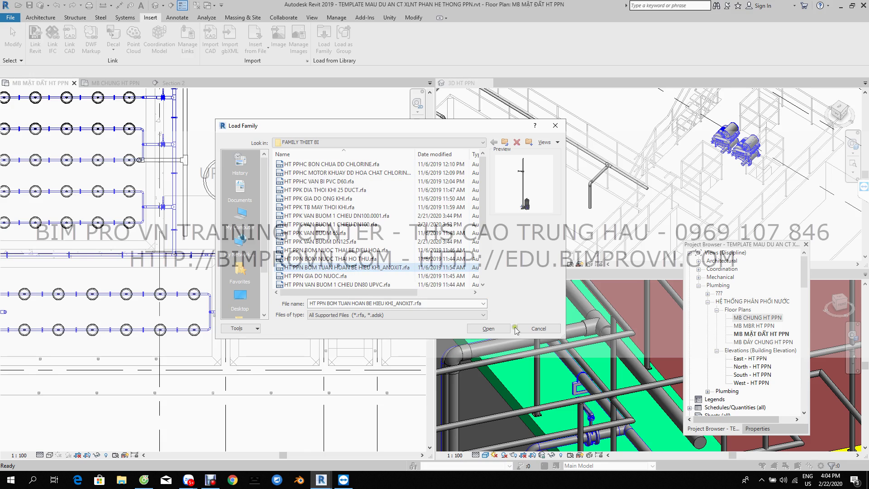
pyautogui.click(499, 331)
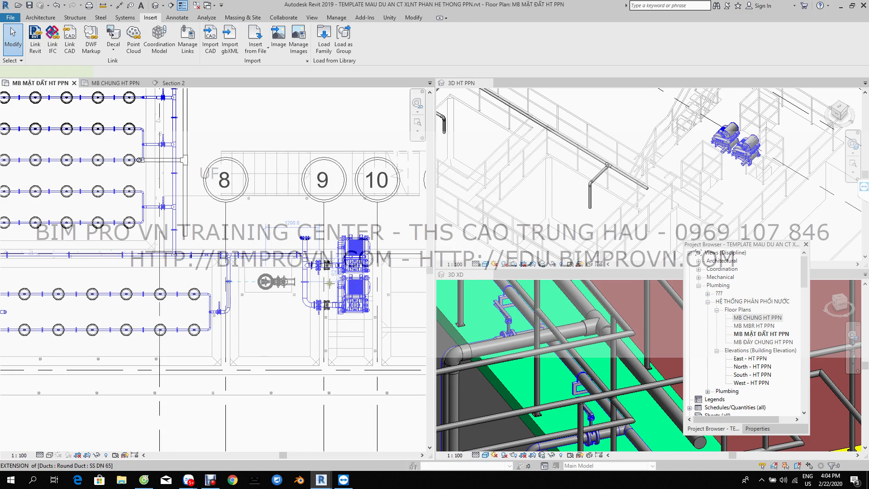
# Place an RP06-A recirculation pump, rotated 90°, between grids 8 and 9 using CM.
pyautogui.press('c')
pyautogui.press('m')
pyautogui.click(762, 428)
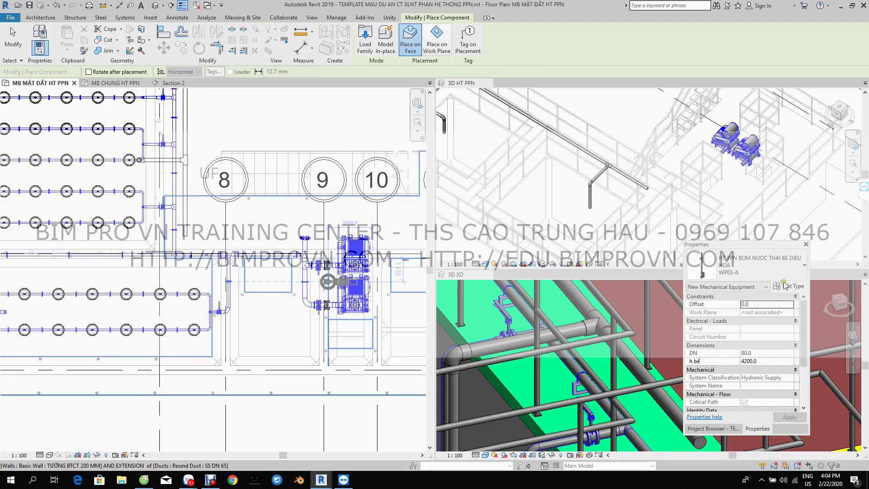
pyautogui.click(803, 264)
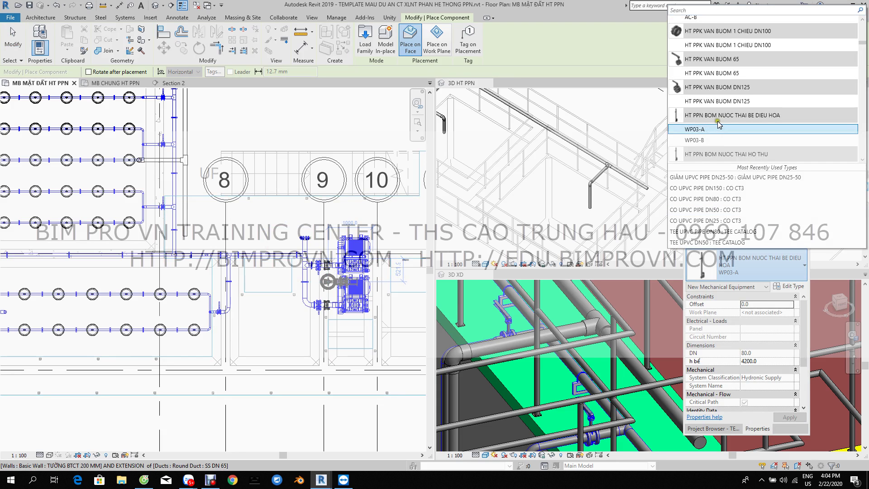
pyautogui.scroll(-1, 731, 87)
pyautogui.scroll(-2, 753, 93)
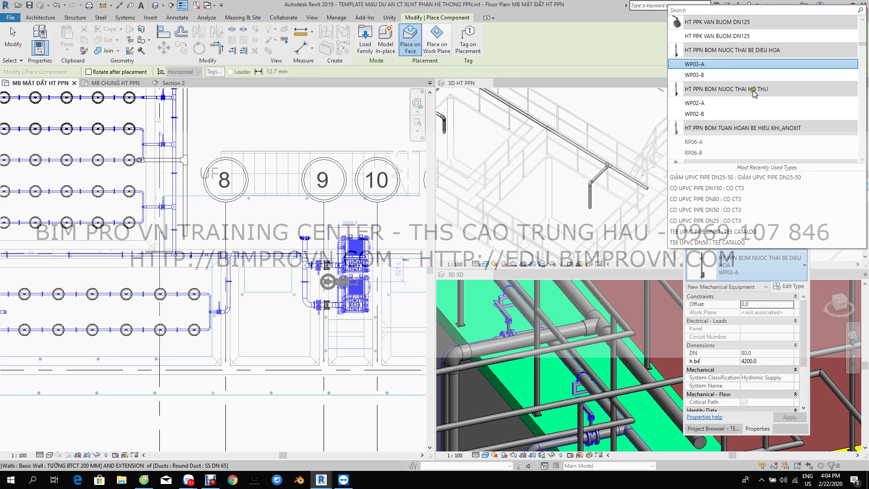
pyautogui.scroll(-1, 752, 97)
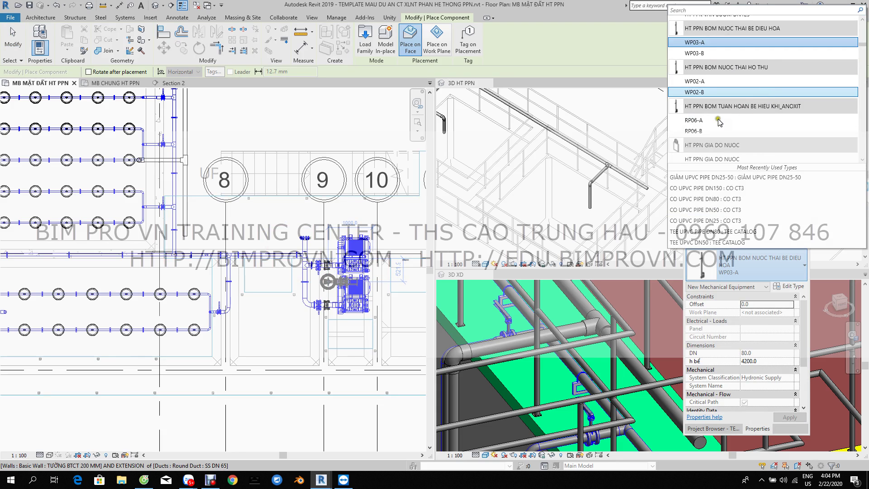
pyautogui.click(701, 122)
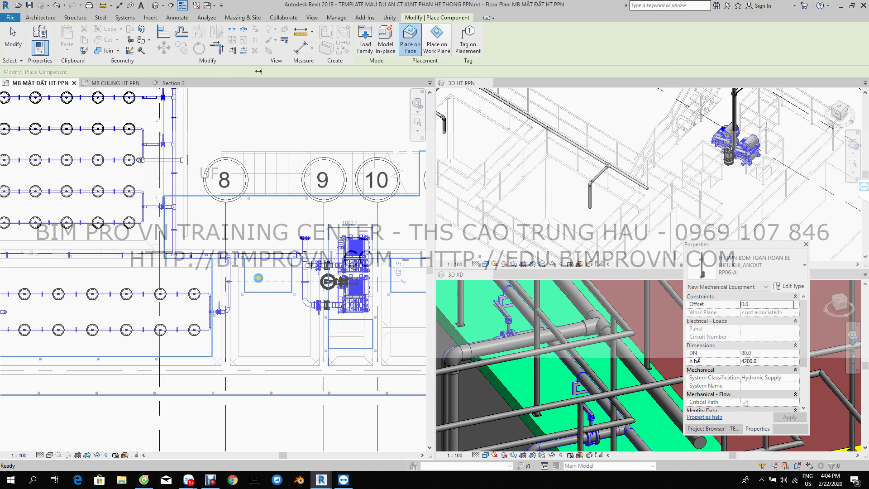
pyautogui.press('space')
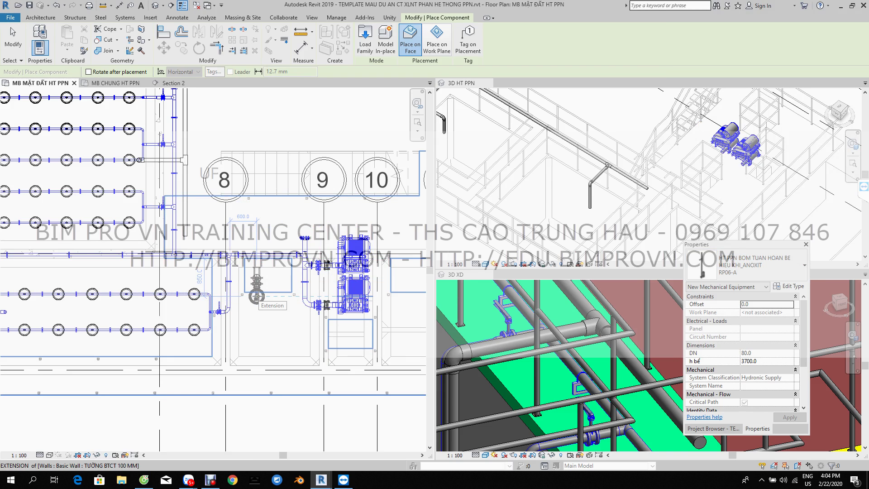
pyautogui.click(257, 295)
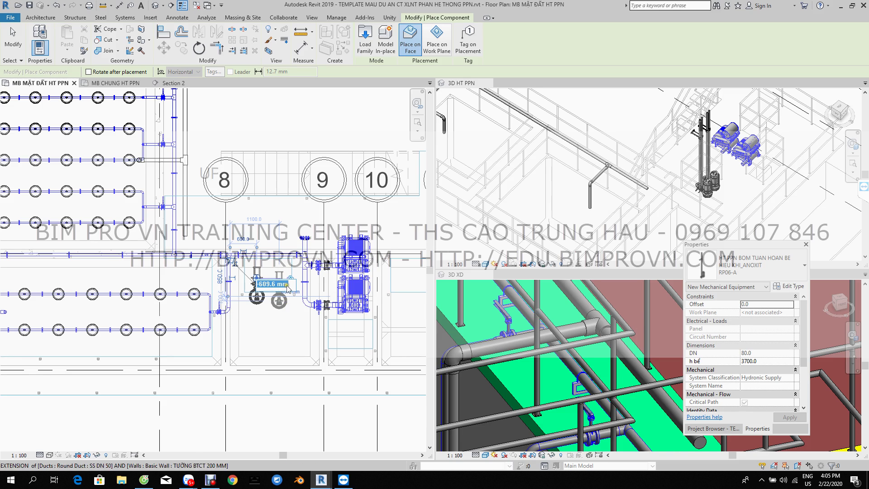
pyautogui.press('Escape')
pyautogui.press('Escape')
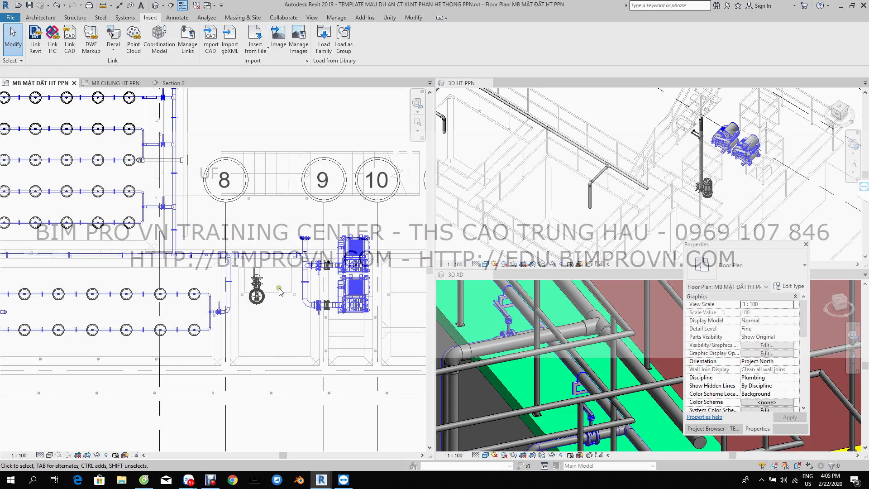
# Use Create Similar (CS) to place a second rotated RP06-A pump beside the first.
pyautogui.click(281, 288)
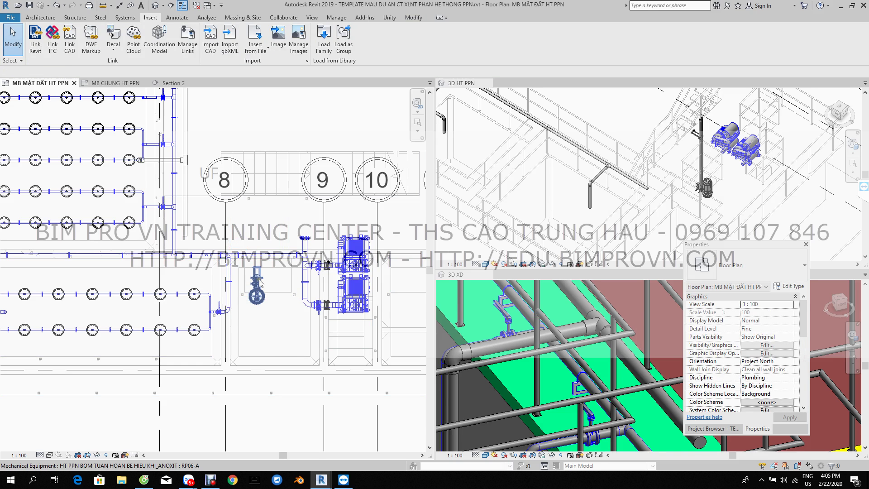
pyautogui.keyDown('ctrl'); pyautogui.moveTo(259, 283); pyautogui.dragTo(283, 281); pyautogui.keyUp('ctrl')
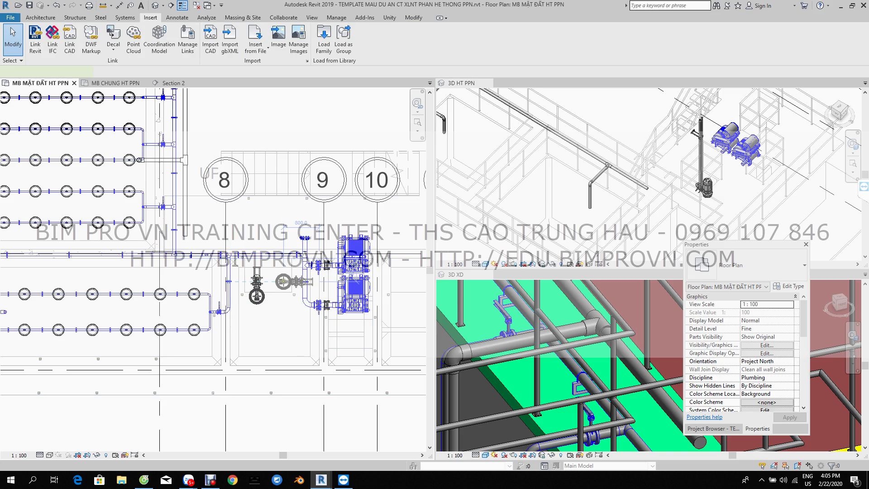
pyautogui.press('c')
pyautogui.press('s')
pyautogui.press('space')
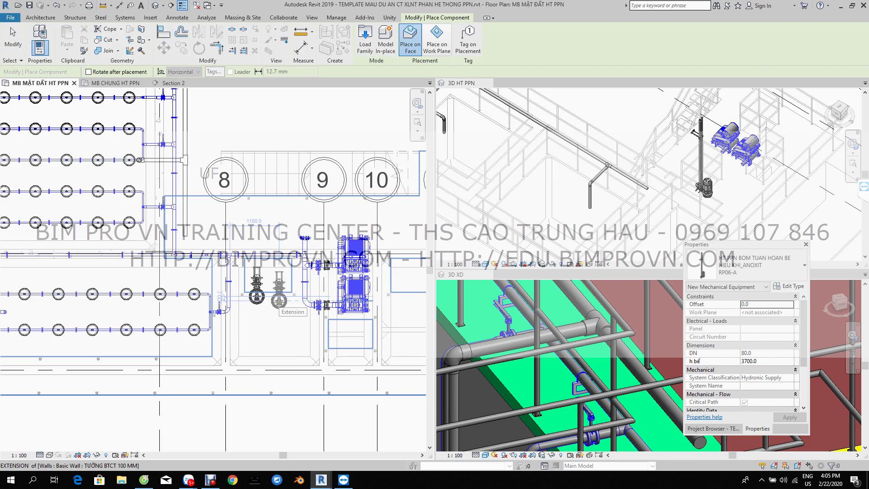
pyautogui.click(278, 290)
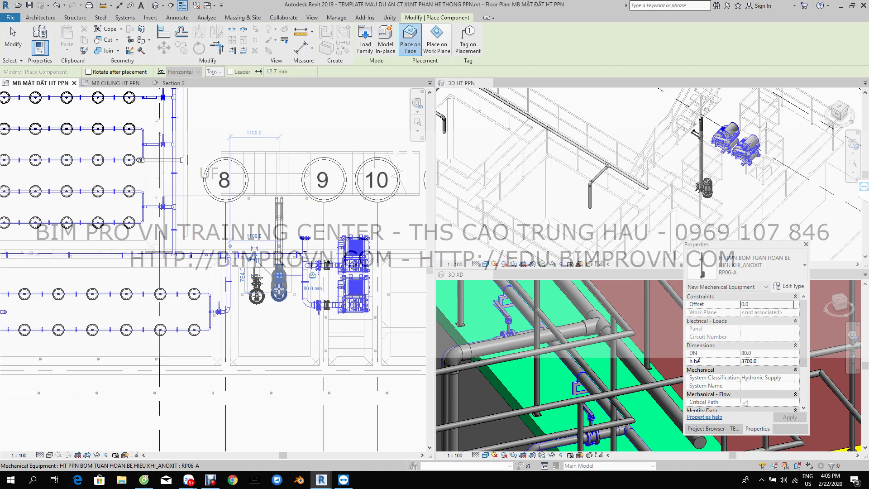
pyautogui.press('Escape')
pyautogui.press('Escape')
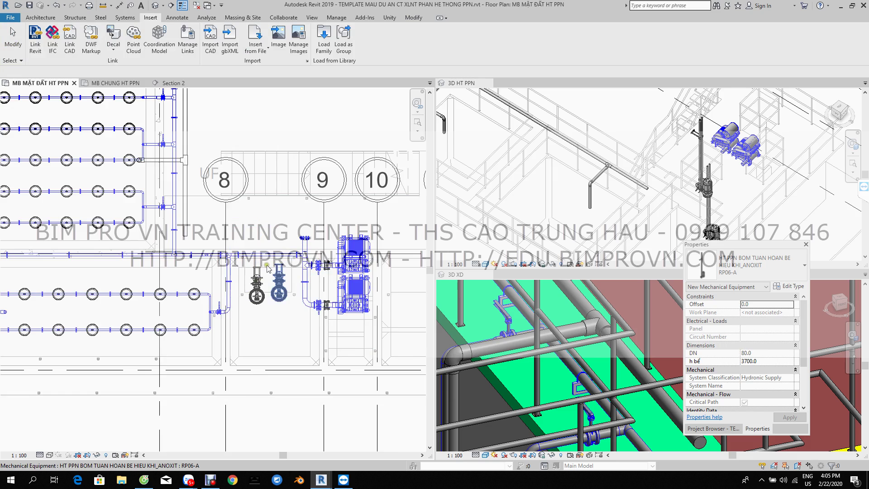
pyautogui.scroll(2, 265, 295)
pyautogui.scroll(2, 258, 283)
pyautogui.scroll(1, 253, 273)
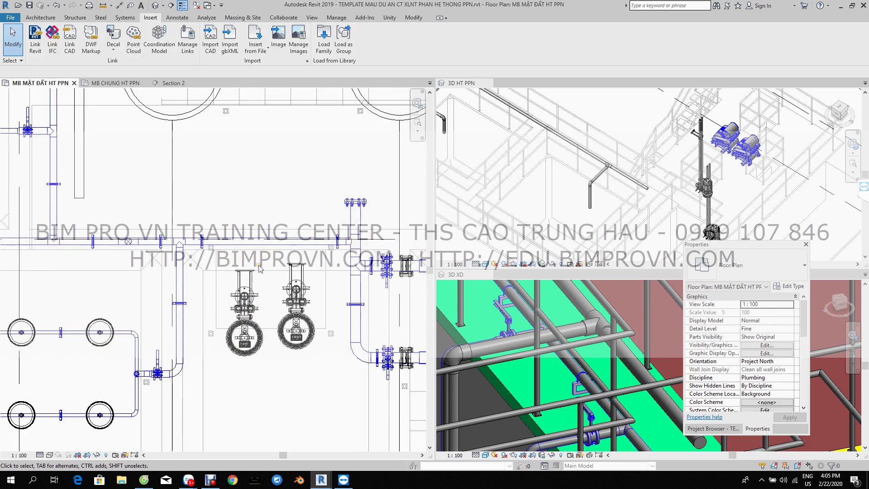
# Align the left pump's edge to the reference line with AL.
pyautogui.press('a')
pyautogui.press('l')
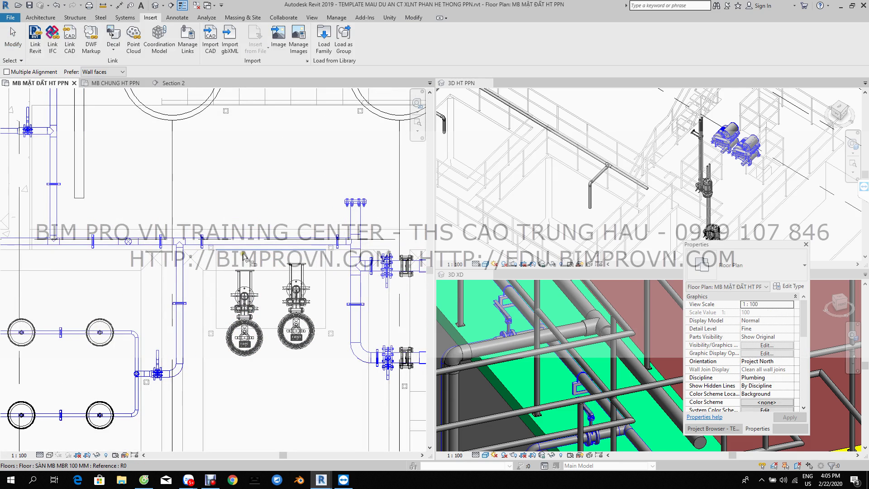
pyautogui.click(246, 268)
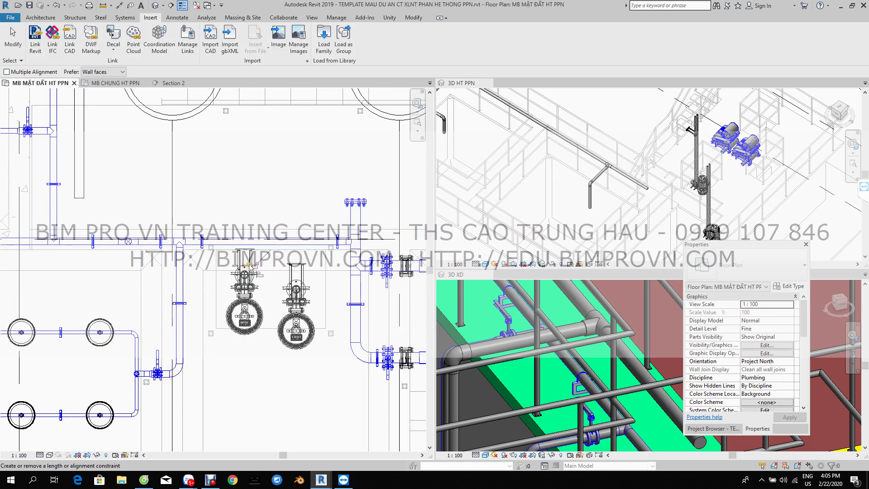
pyautogui.scroll(1, 255, 265)
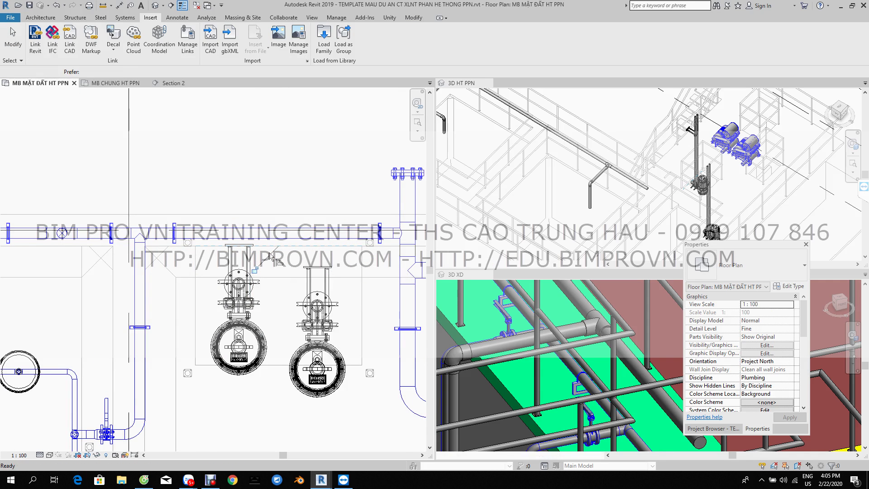
pyautogui.scroll(-2, 255, 261)
pyautogui.press('a')
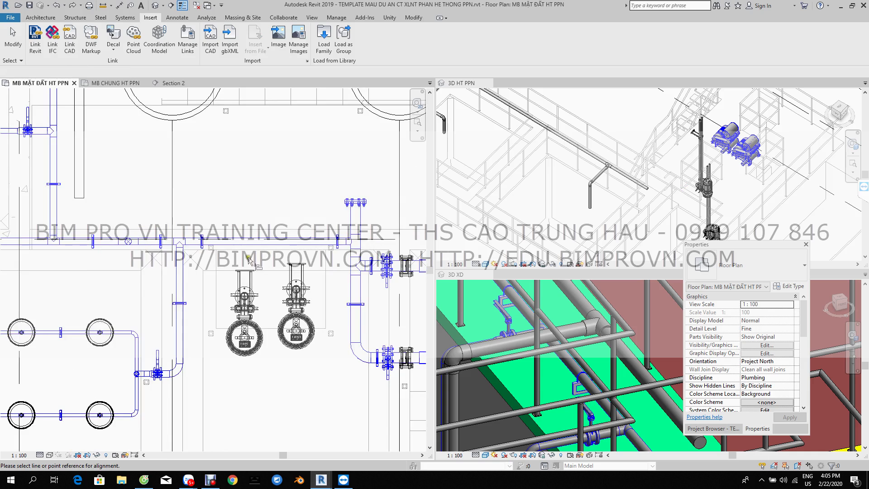
pyautogui.scroll(2, 254, 261)
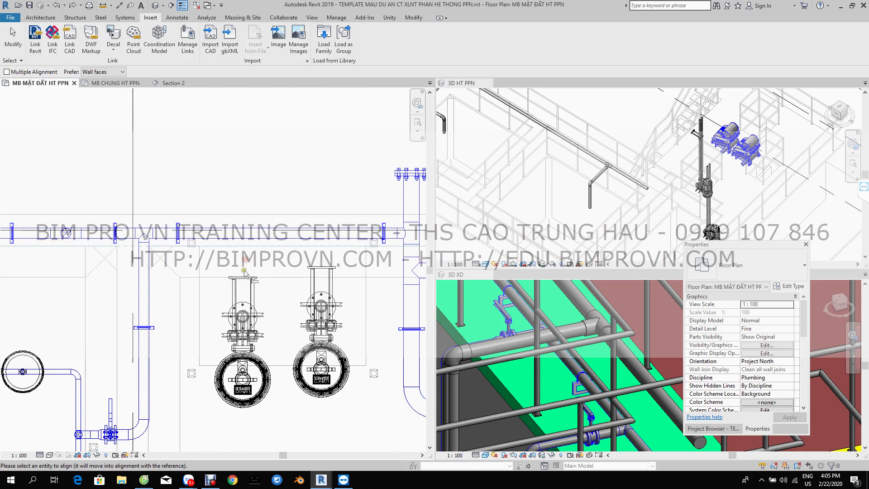
pyautogui.scroll(2, 241, 278)
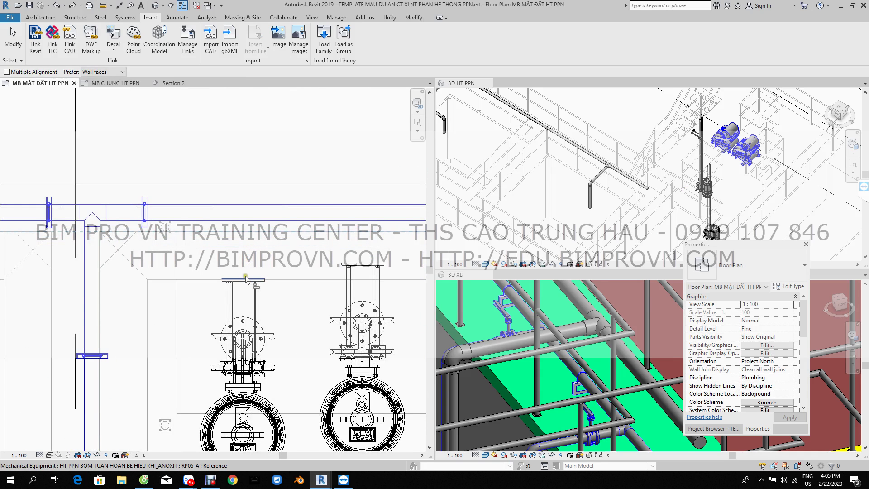
pyautogui.click(248, 278)
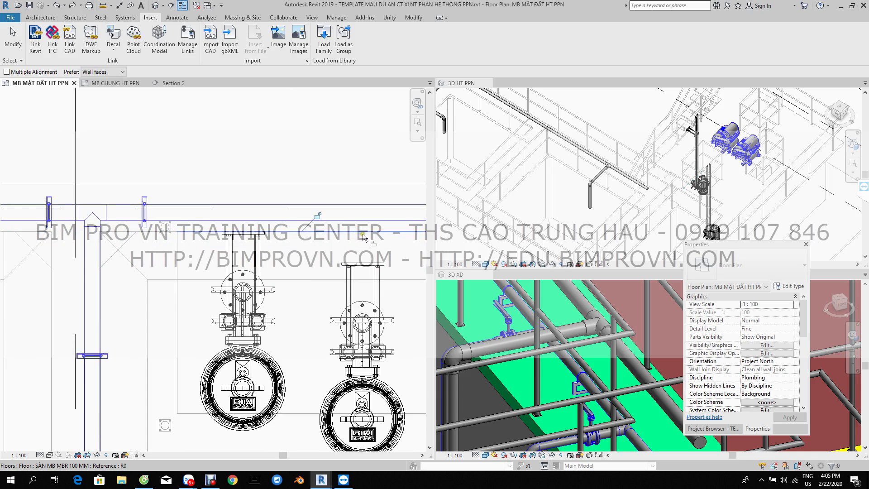
# Align the right pump's edge to match so both pumps sit level.
pyautogui.click(370, 264)
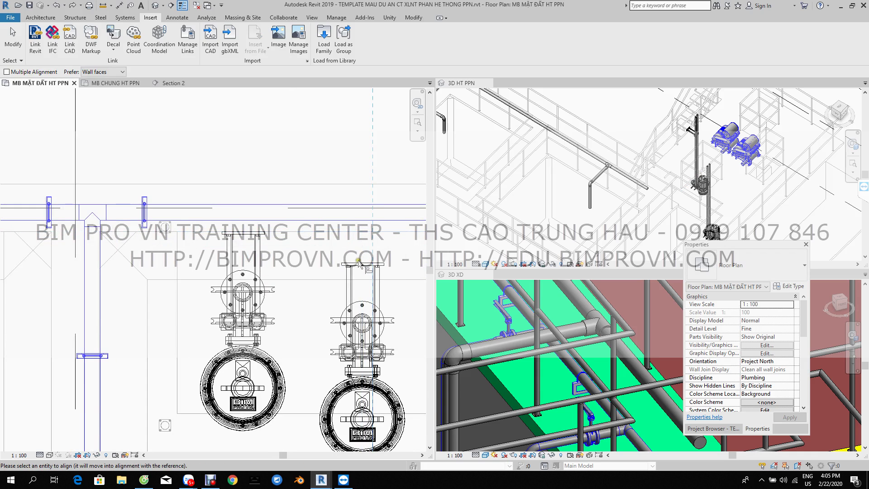
pyautogui.scroll(2, 355, 264)
pyautogui.scroll(1, 357, 213)
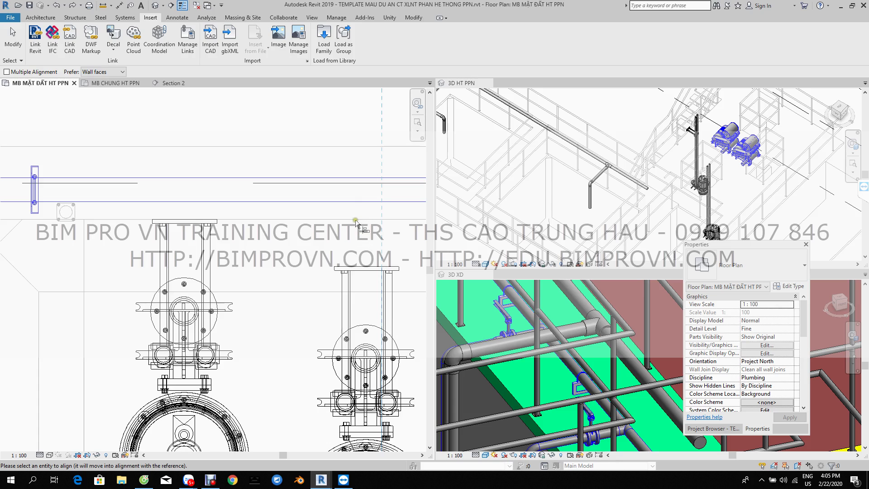
pyautogui.press('Escape')
pyautogui.press('Escape')
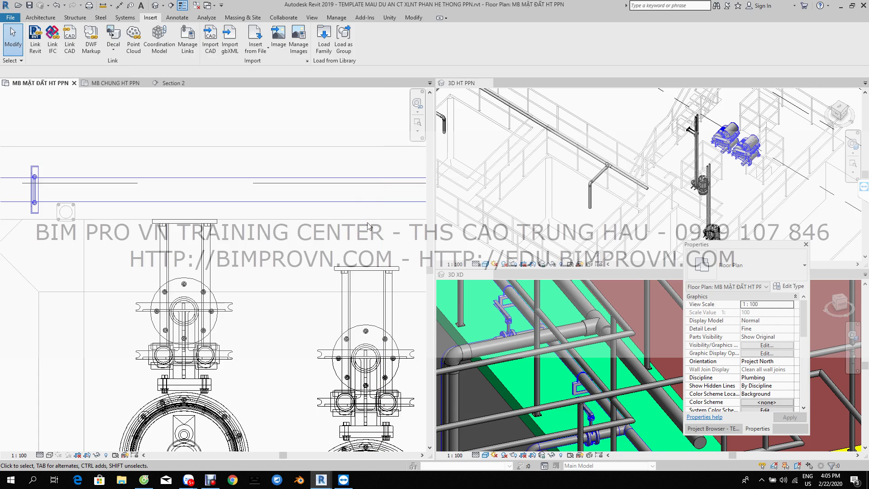
pyautogui.press('a')
pyautogui.press('l')
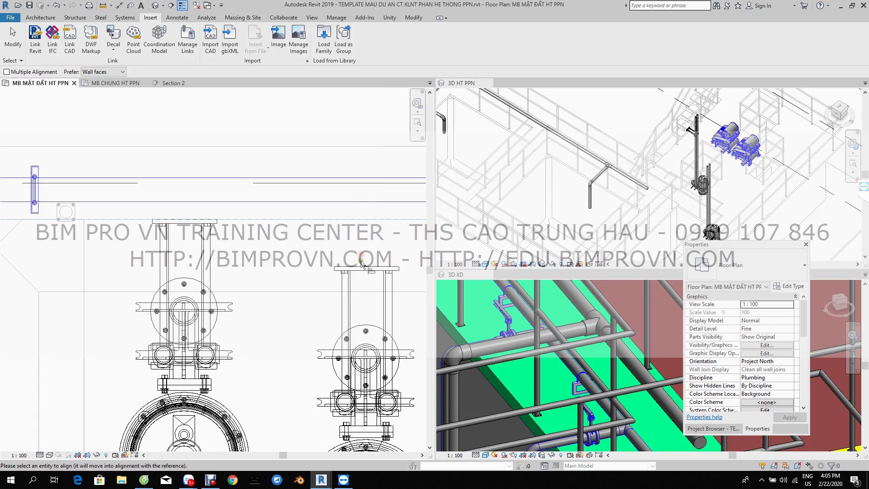
pyautogui.scroll(-1, 362, 262)
pyautogui.scroll(-2, 360, 264)
pyautogui.scroll(-1, 354, 270)
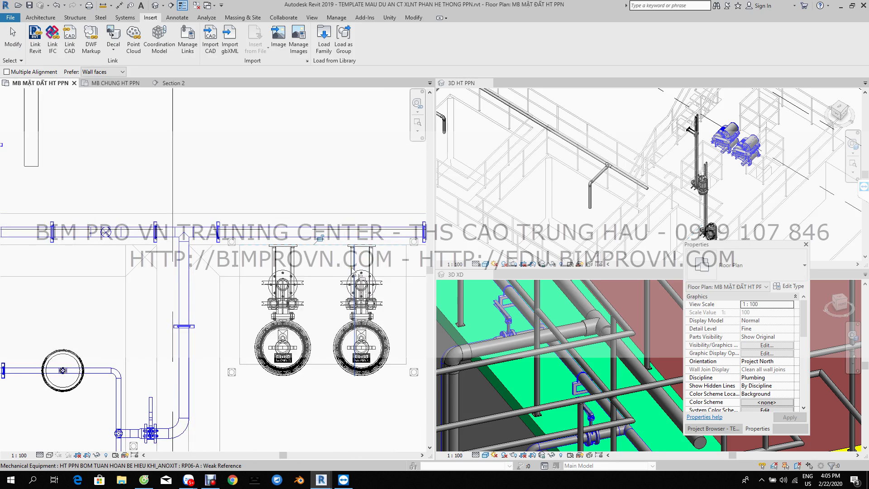
pyautogui.press('Escape')
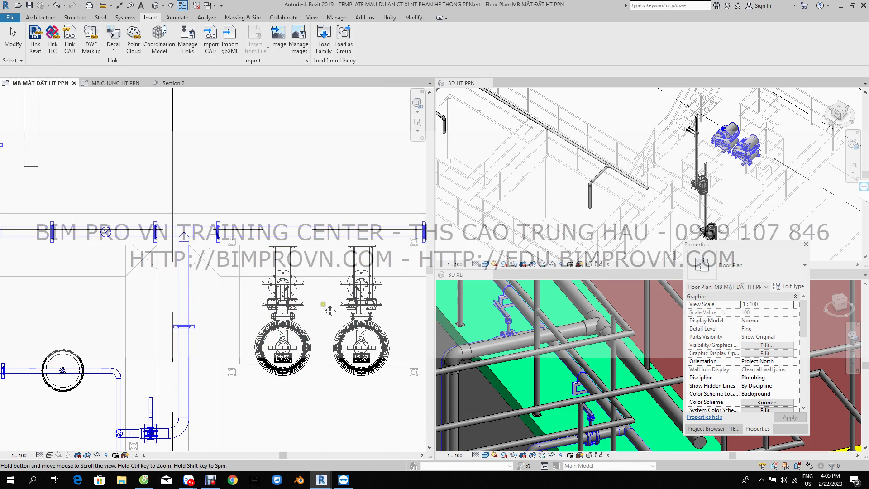
pyautogui.scroll(-1, 325, 308)
pyautogui.scroll(-1, 271, 312)
# Dimension floor edge, both pump centres and wall (400/500/700) and set the string to EQ.
pyautogui.press('d')
pyautogui.press('i')
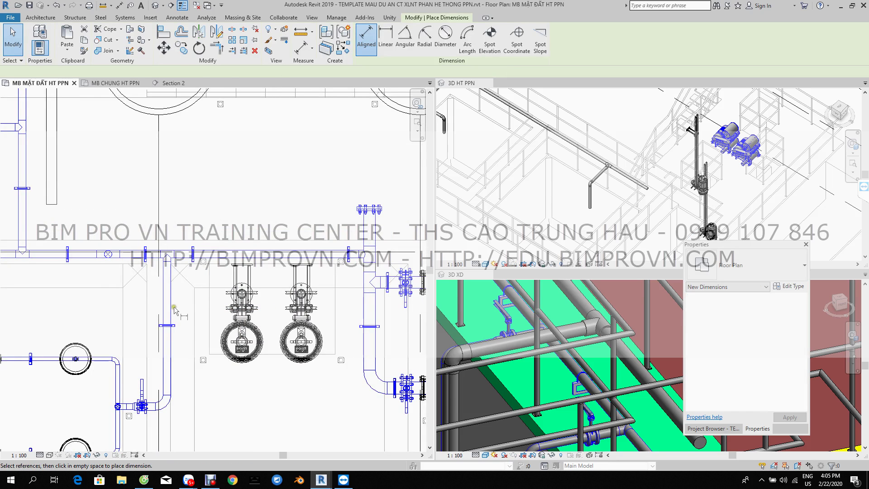
pyautogui.click(196, 310)
pyautogui.click(244, 310)
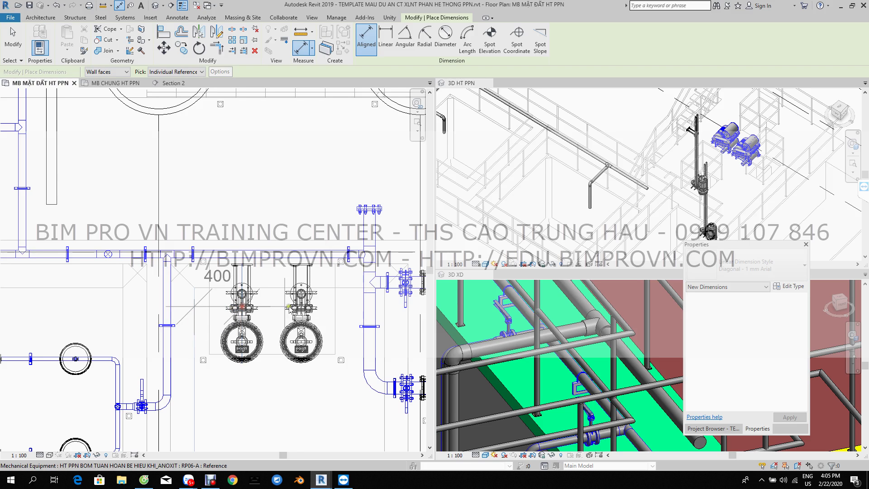
pyautogui.click(303, 309)
pyautogui.click(405, 324)
pyautogui.click(382, 347)
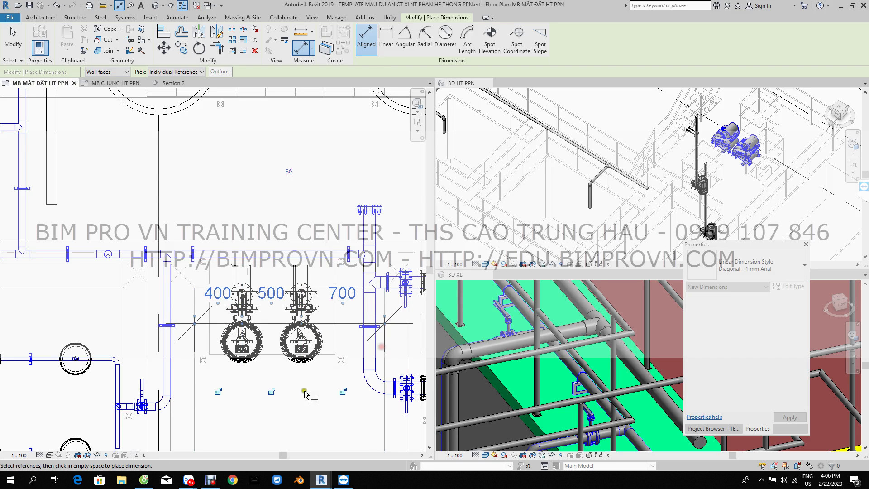
pyautogui.scroll(-2, 269, 334)
pyautogui.click(279, 241)
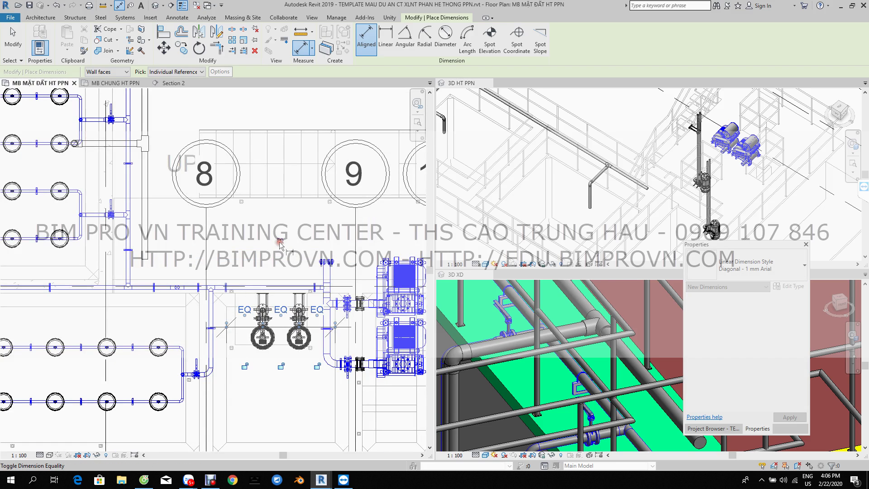
pyautogui.press('Escape')
pyautogui.press('Escape')
pyautogui.scroll(2, 271, 321)
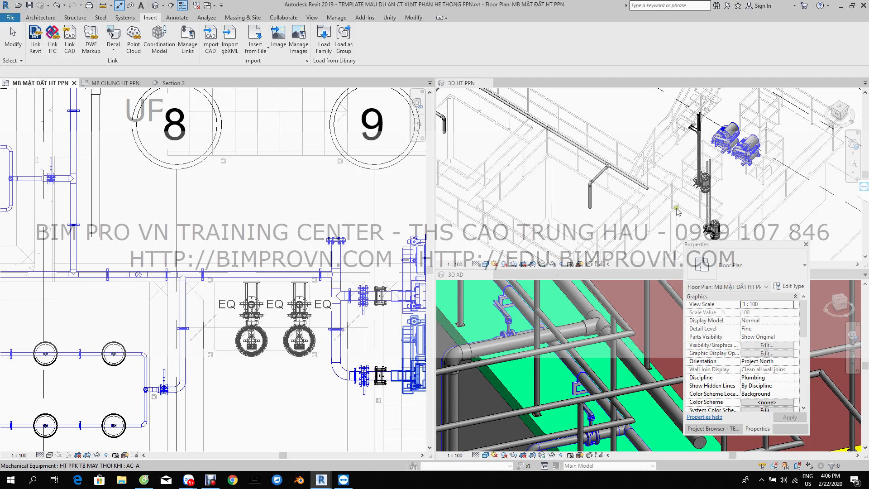
# Orbit and zoom the 3D HT PPN view, then select a recirculation pump to inspect.
pyautogui.moveTo(645, 198)
pyautogui.keyDown('shift'); pyautogui.mouseDown(button='middle')
pyautogui.moveTo(632, 183)
pyautogui.moveTo(564, 166)
pyautogui.mouseUp(button='middle'); pyautogui.keyUp('shift')
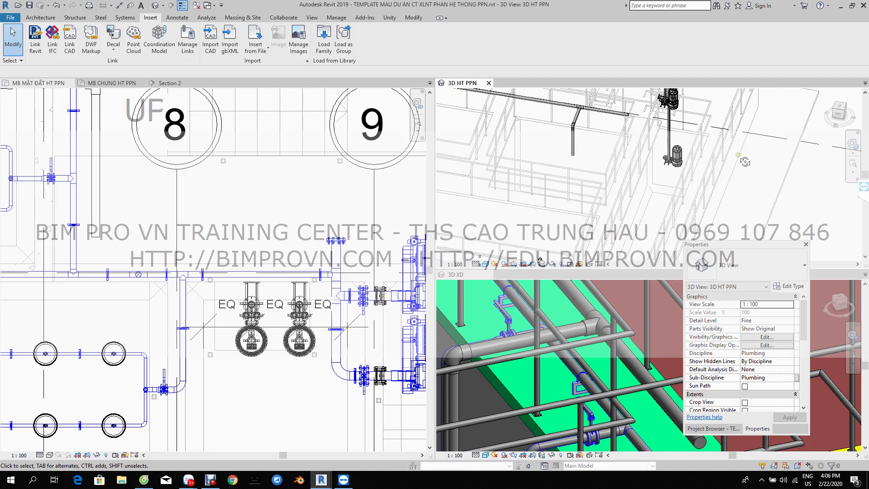
pyautogui.scroll(2, 571, 168)
pyautogui.scroll(2, 583, 172)
pyautogui.scroll(2, 597, 178)
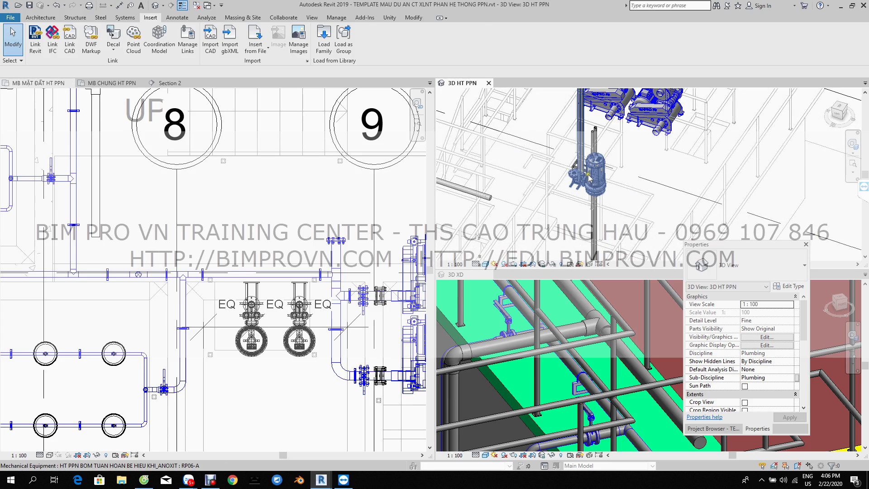
pyautogui.click(588, 178)
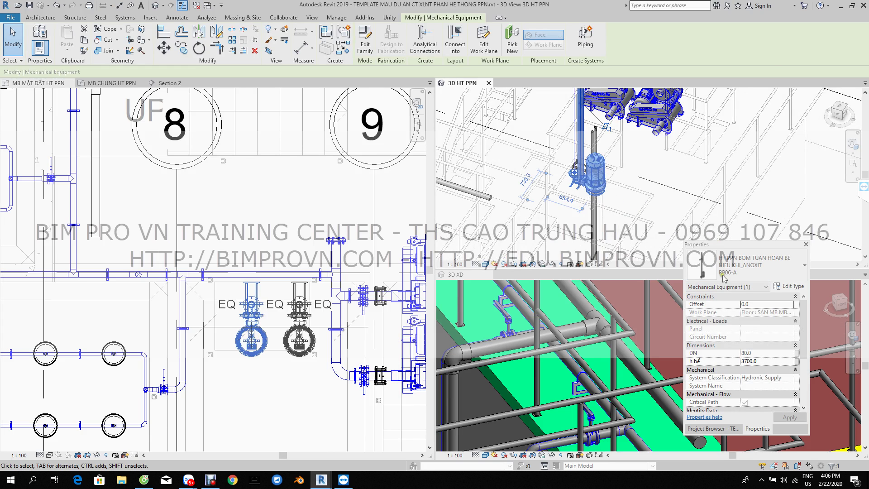
# Delete the extra pump from the ground-floor plan.
pyautogui.click(302, 355)
pyautogui.click(305, 354)
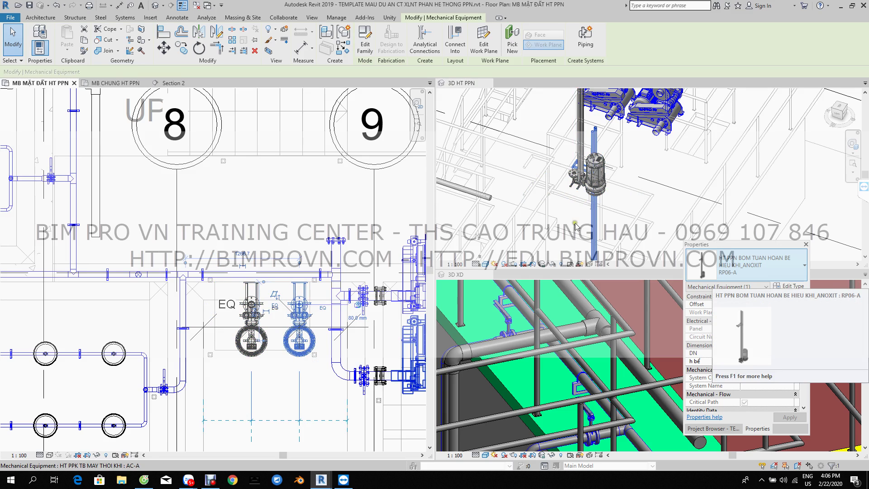
pyautogui.click(265, 355)
pyautogui.press('Delete')
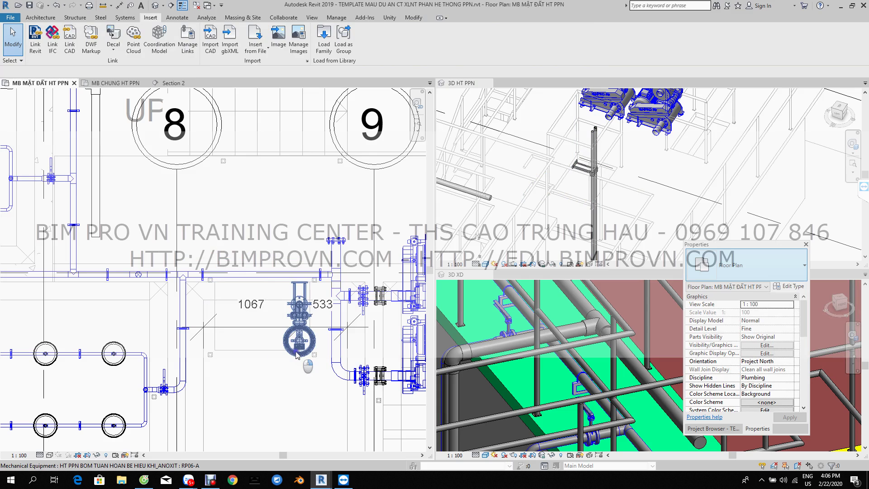
# Create a similar pump, rotated upright, and place it beside the first.
pyautogui.rightClick(297, 354)
pyautogui.click(340, 222)
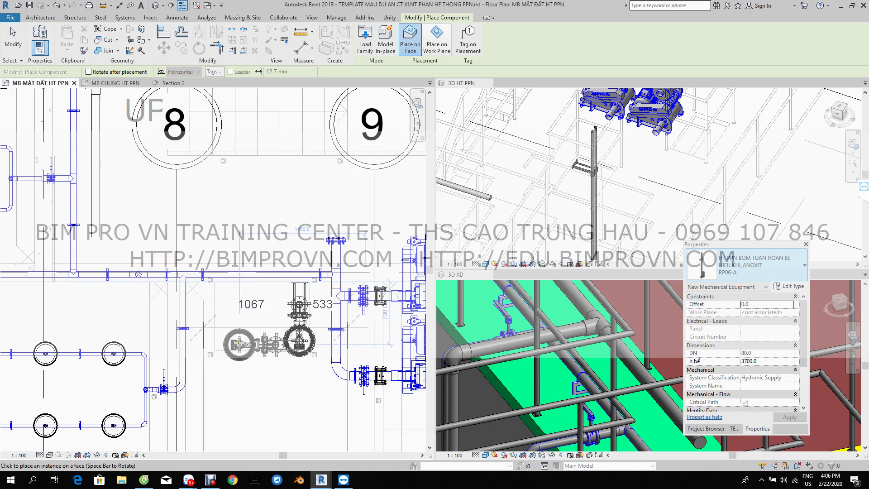
pyautogui.press('space')
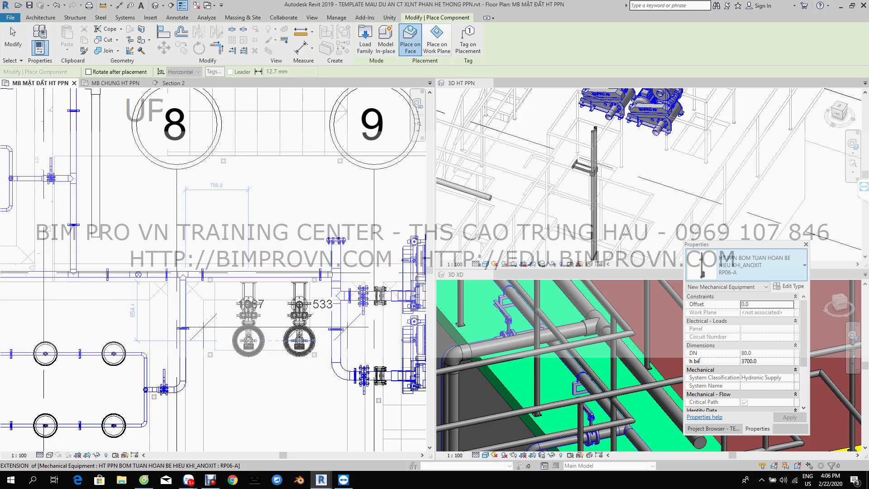
pyautogui.click(248, 339)
pyautogui.press('Escape')
pyautogui.press('Escape')
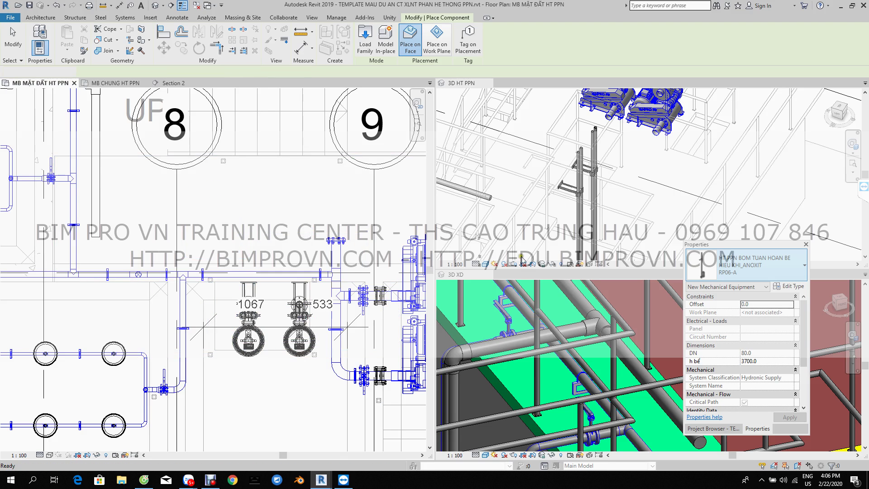
pyautogui.scroll(1, 270, 332)
pyautogui.scroll(1, 270, 332)
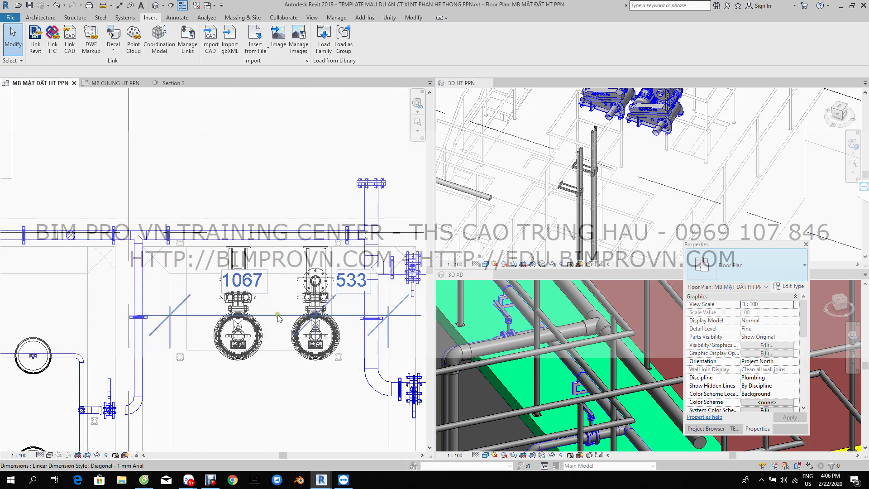
# Replace the old pump spacing dimension with an aligned EQ dimension across the pump centres and right fitting.
pyautogui.click(278, 316)
pyautogui.press('Delete')
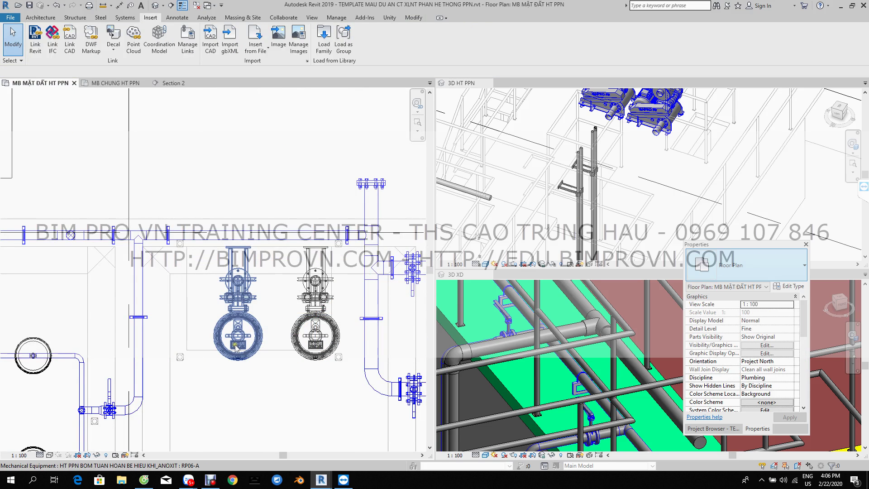
pyautogui.press('i')
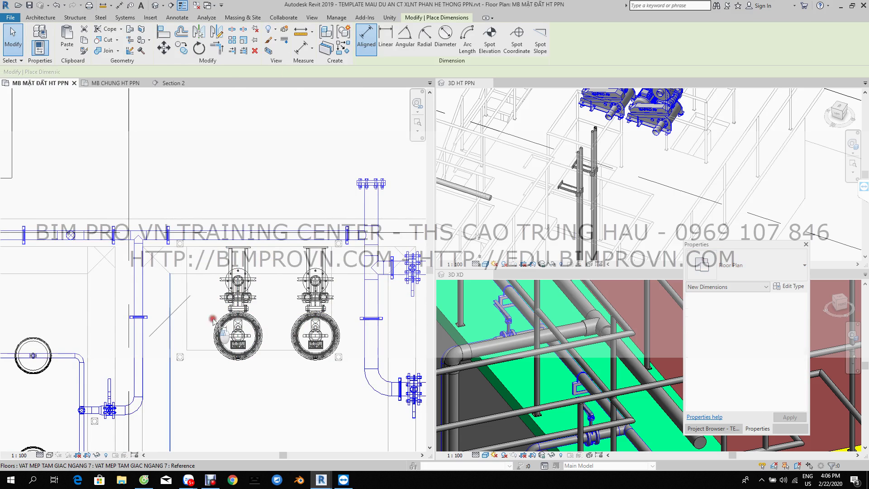
pyautogui.click(235, 317)
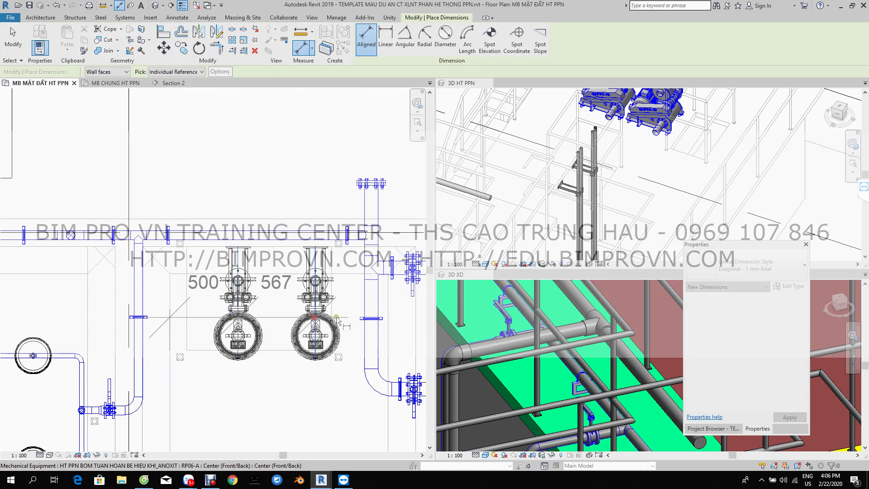
pyautogui.click(386, 318)
pyautogui.click(309, 385)
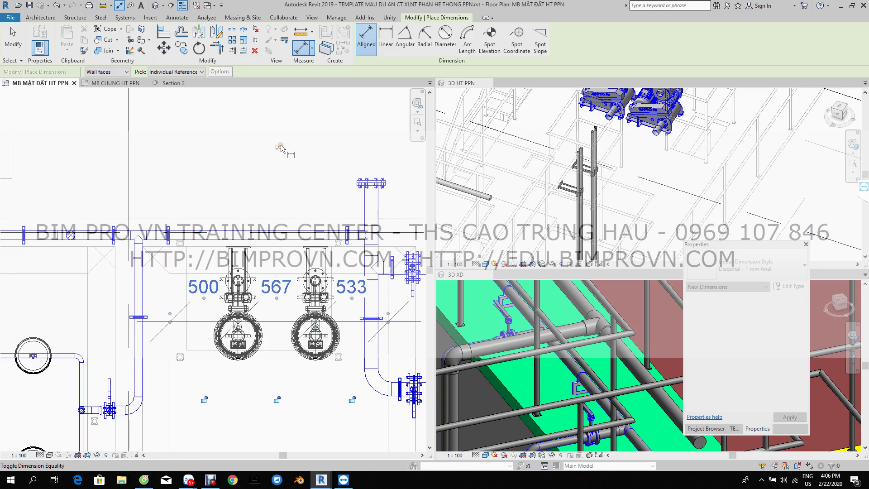
pyautogui.click(279, 147)
pyautogui.press('Escape')
pyautogui.press('Escape')
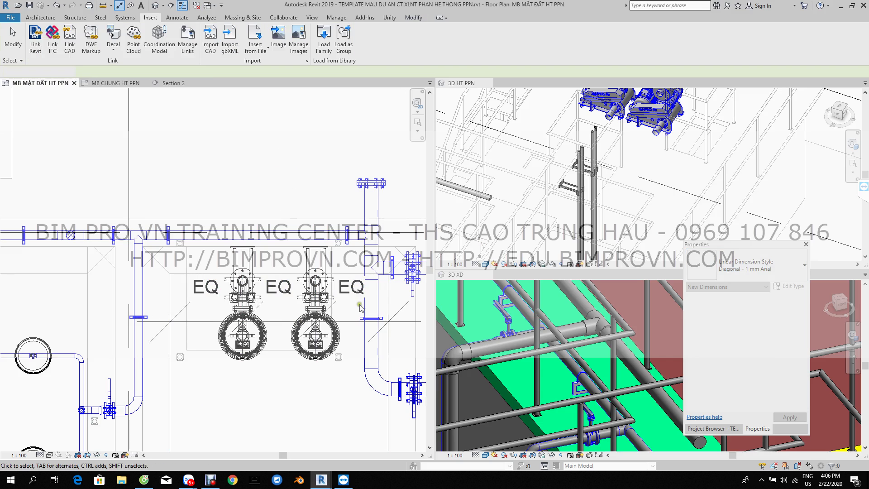
pyautogui.scroll(-2, 271, 376)
pyautogui.scroll(-1, 262, 362)
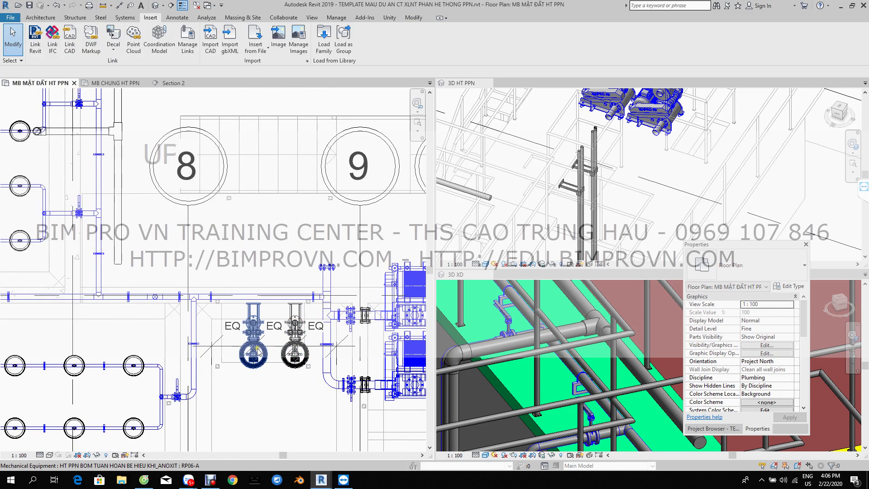
pyautogui.scroll(2, 293, 340)
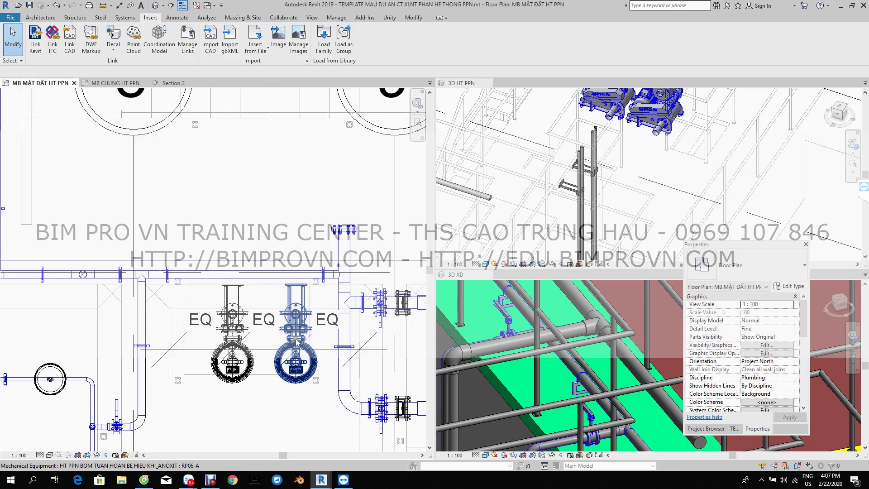
pyautogui.scroll(1, 318, 330)
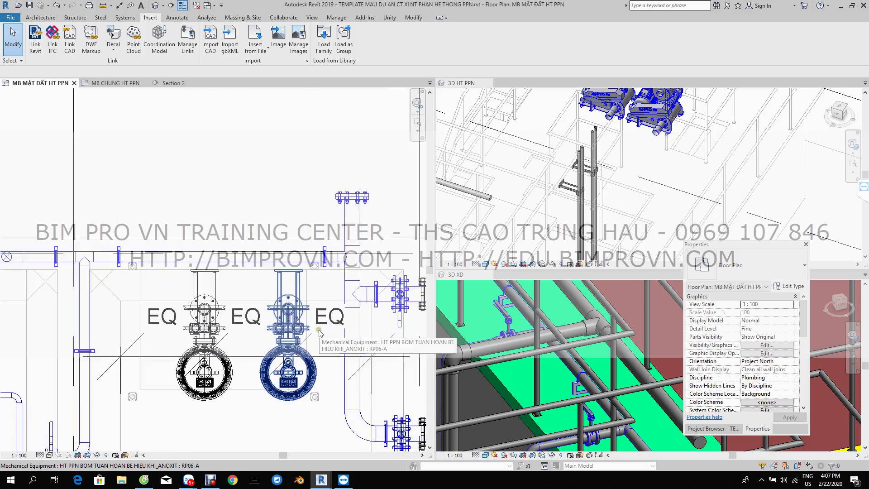
pyautogui.scroll(-1, 226, 358)
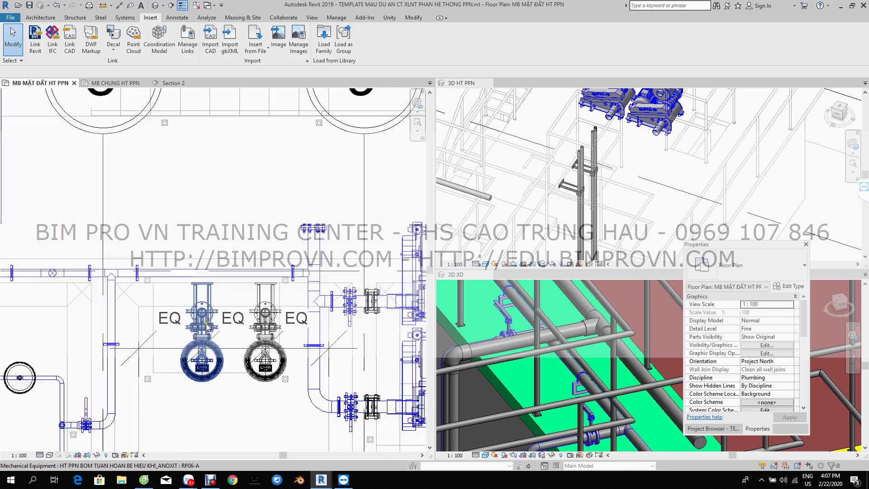
pyautogui.scroll(-1, 226, 358)
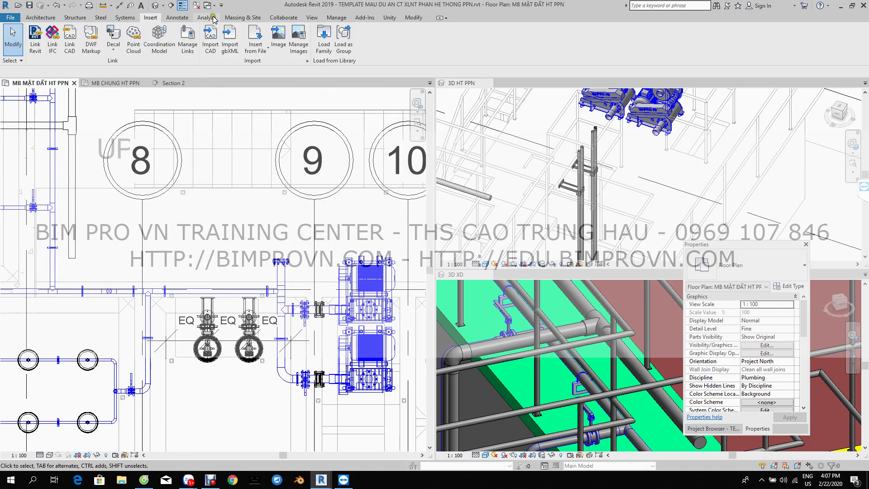
# Draw a vertical section line from above to below the left pump.
pyautogui.click(310, 18)
pyautogui.click(299, 38)
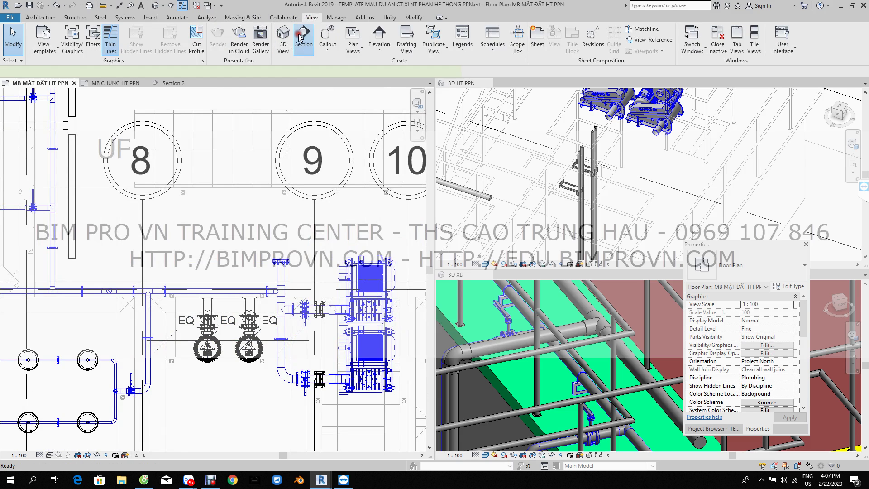
pyautogui.click(183, 289)
pyautogui.click(186, 375)
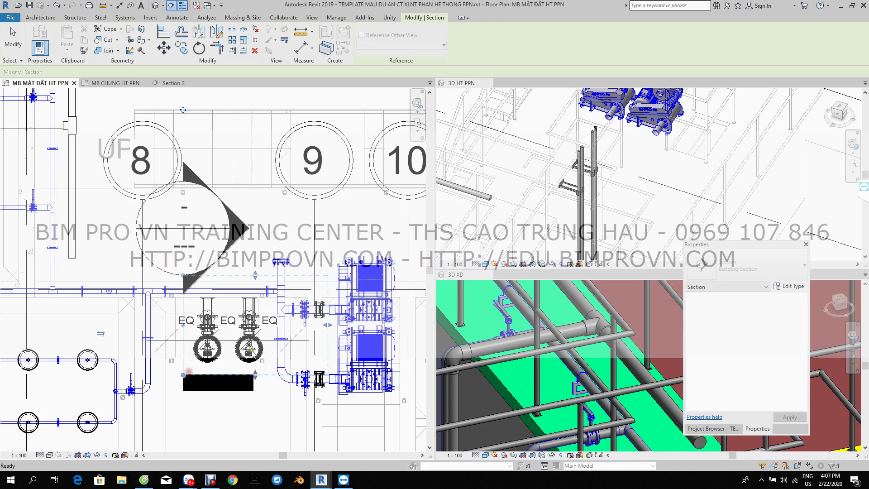
pyautogui.press('Escape')
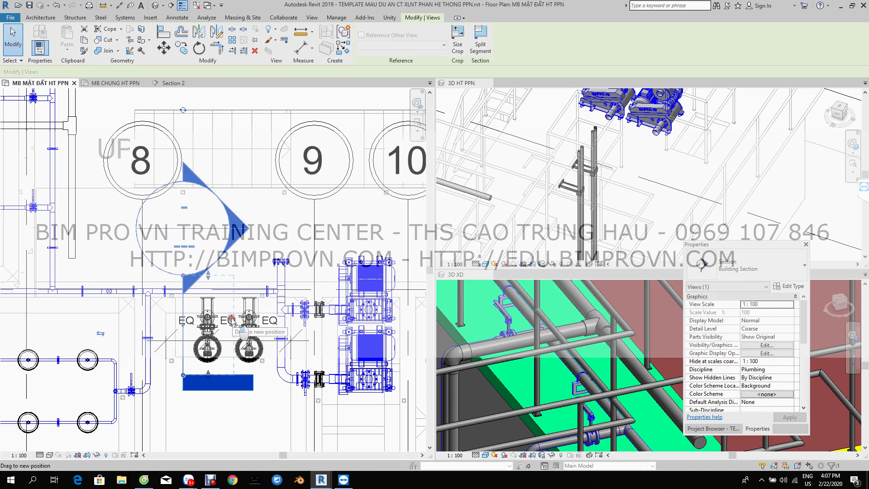
# Open the new Section 3 view from the section line.
pyautogui.rightClick(185, 301)
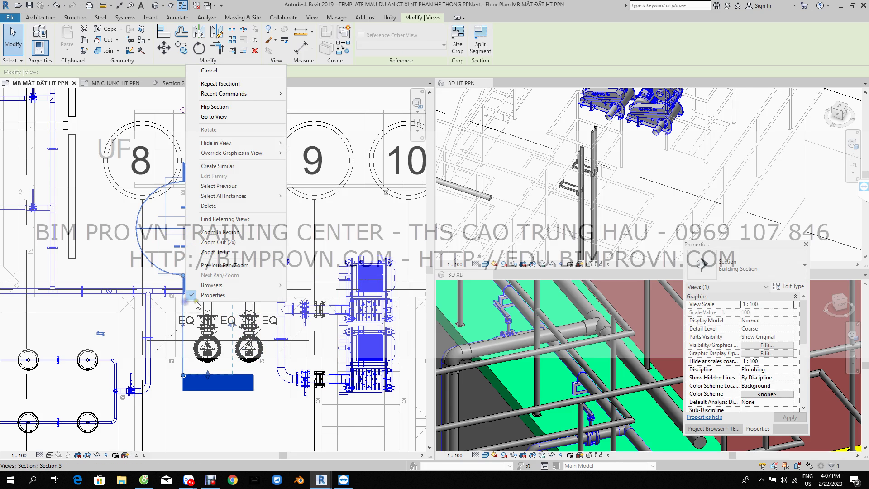
pyautogui.click(222, 118)
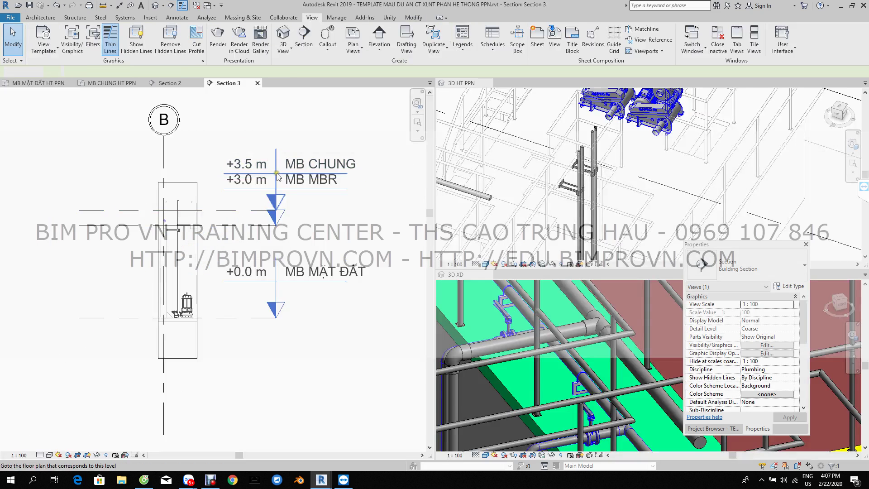
pyautogui.scroll(1, 194, 260)
pyautogui.scroll(1, 179, 258)
pyautogui.scroll(1, 177, 258)
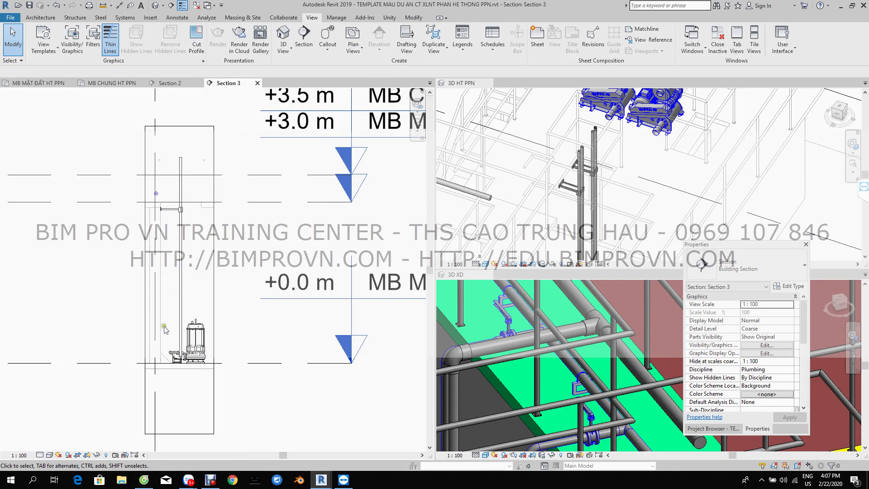
# Draw an 80 mm riser from the pump up to offset 3320.7 and set the section to Shaded.
pyautogui.click(174, 352)
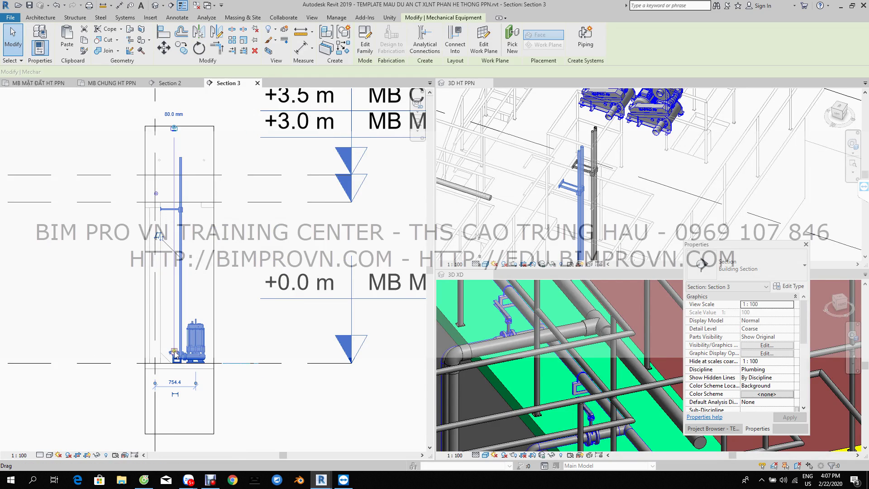
pyautogui.rightClick(175, 350)
pyautogui.click(215, 104)
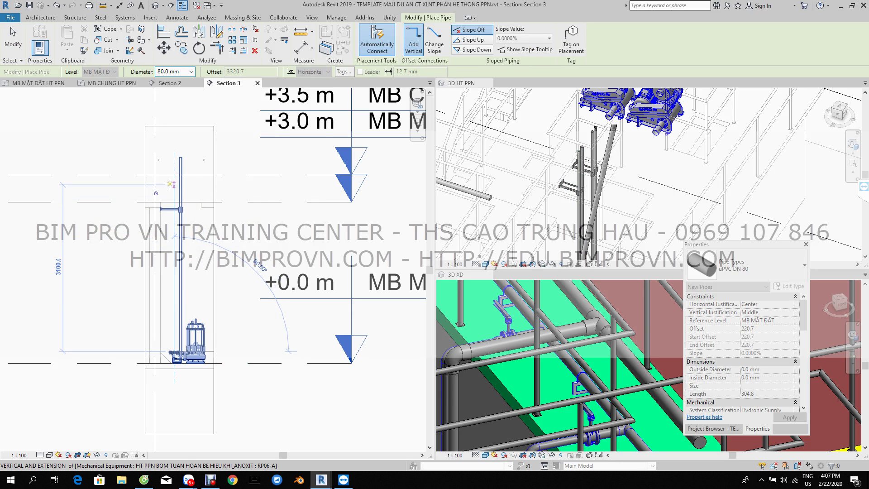
pyautogui.click(171, 184)
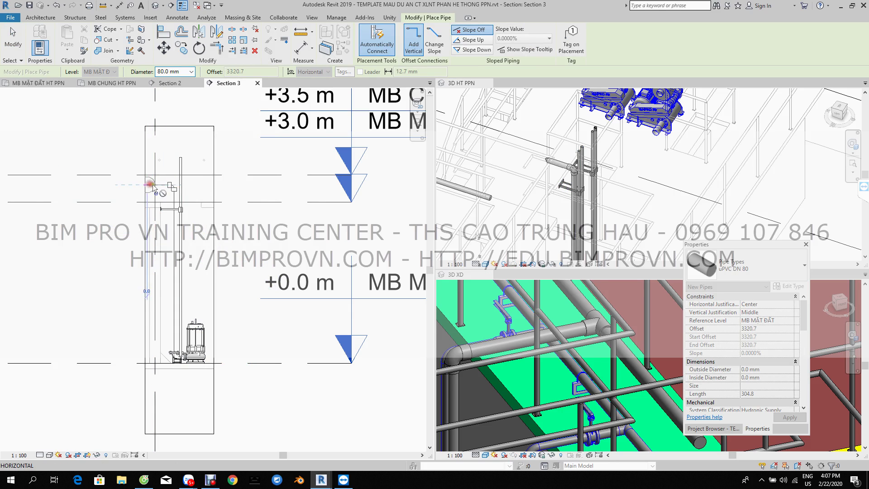
pyautogui.press('Escape')
pyautogui.press('Escape')
pyautogui.press('Escape')
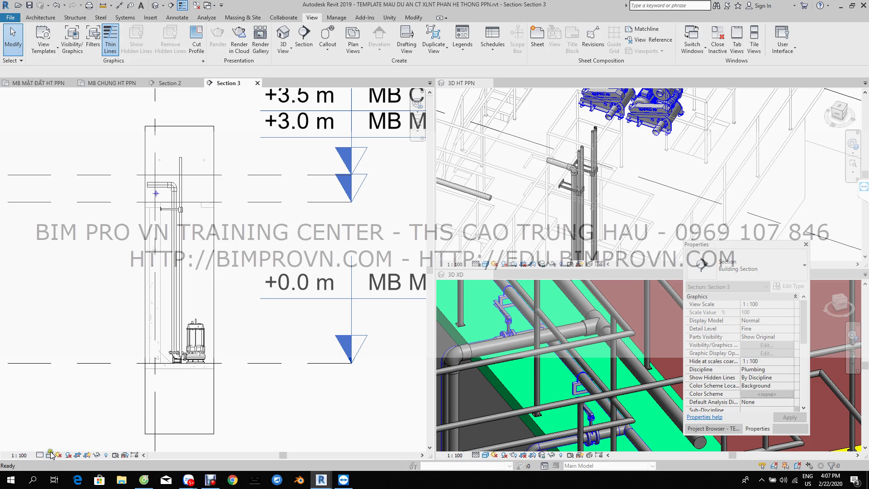
pyautogui.click(50, 455)
pyautogui.click(65, 420)
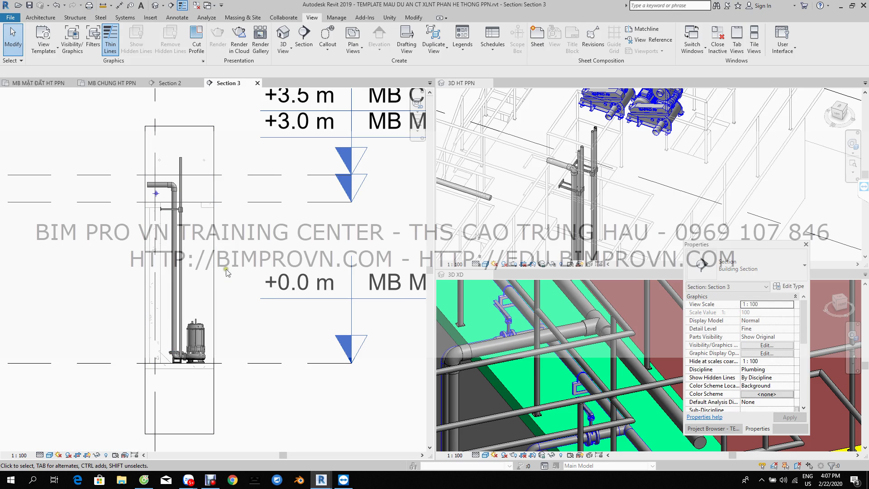
# On the MB MẶT ĐẤT HT PPN plan, shift the Section 3 line right and reopen the section.
pyautogui.click(46, 84)
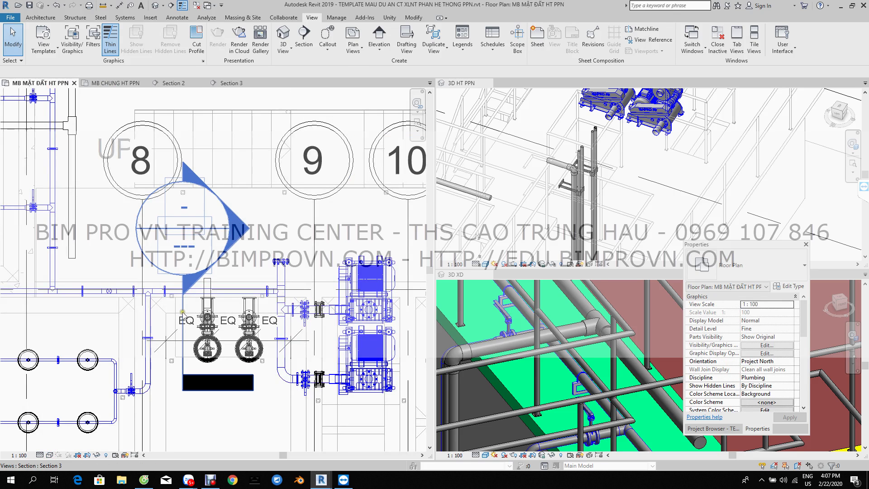
pyautogui.moveTo(182, 311); pyautogui.dragTo(227, 307)
pyautogui.rightClick(227, 307)
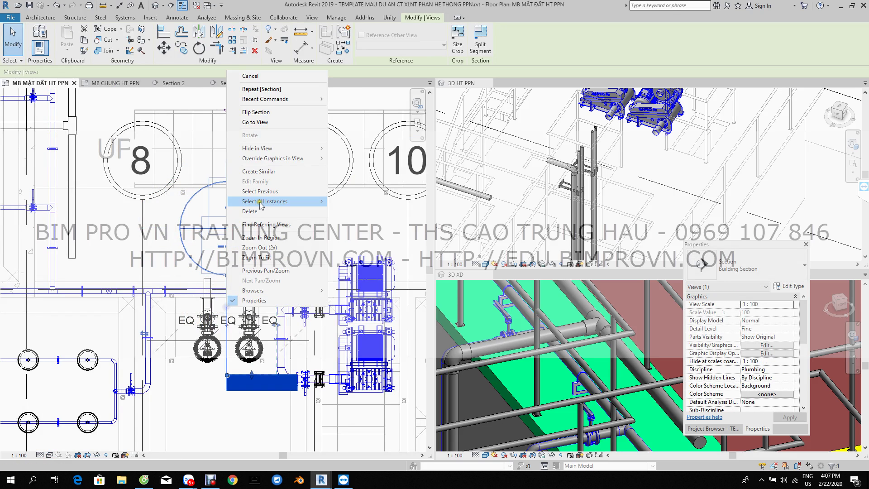
pyautogui.click(261, 127)
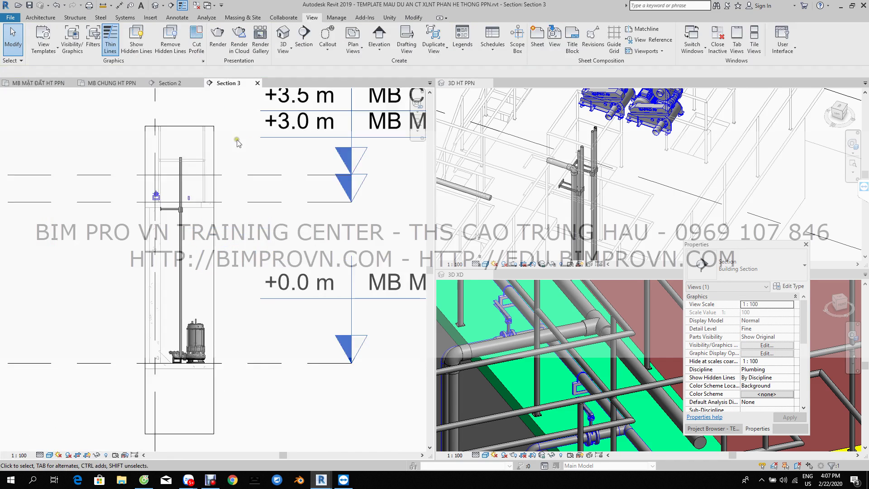
# Draw a second DN80 riser from the pump to offset 3320.7 with a horizontal elbow run.
pyautogui.click(176, 359)
pyautogui.rightClick(175, 355)
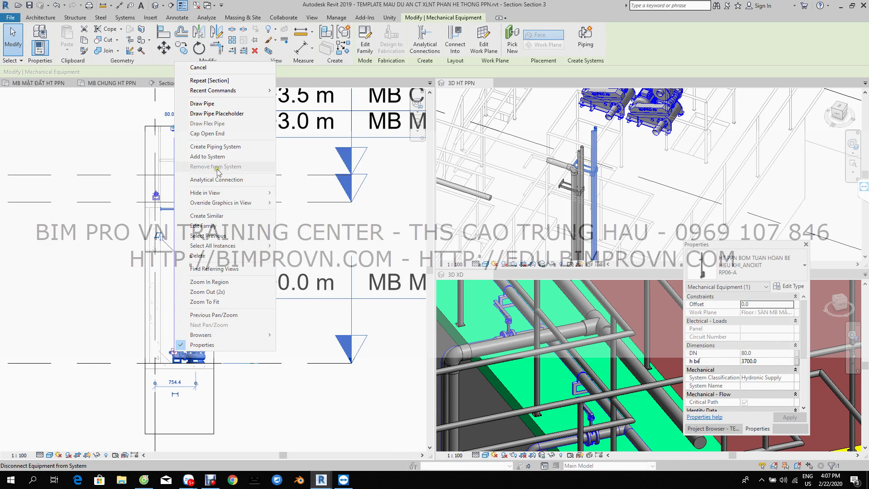
pyautogui.click(209, 107)
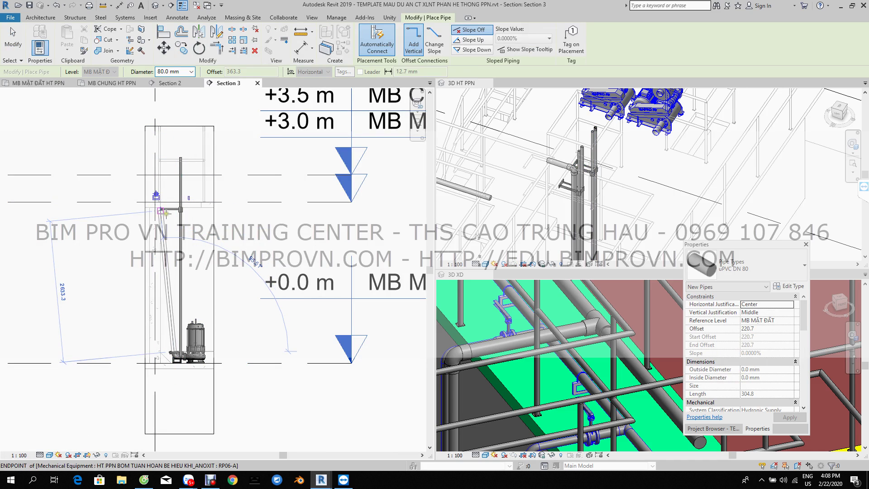
pyautogui.click(178, 160)
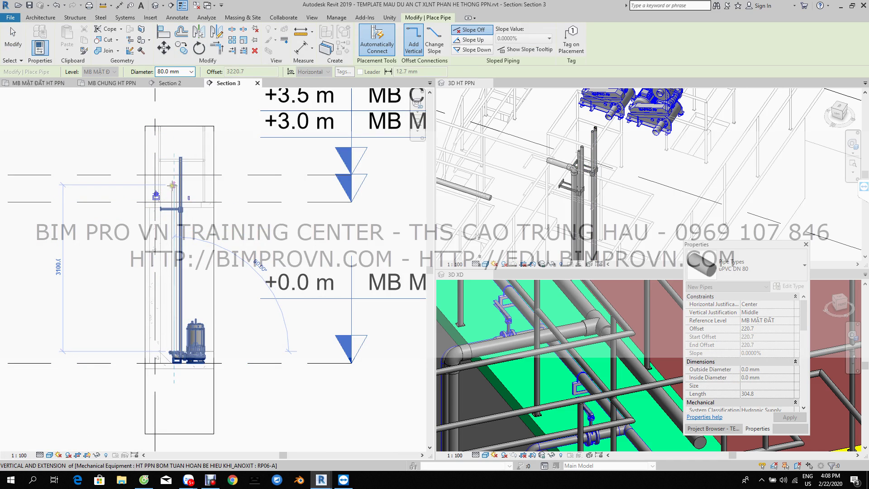
pyautogui.click(172, 183)
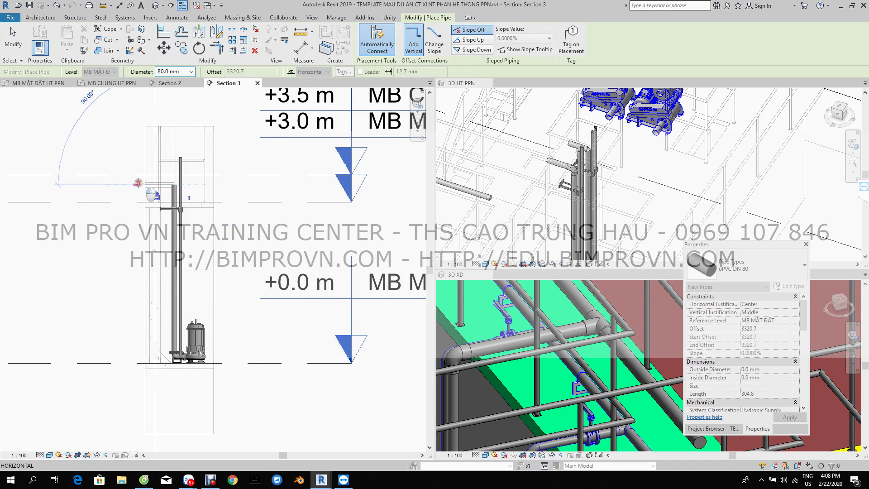
pyautogui.click(138, 183)
pyautogui.press('Escape')
pyautogui.press('Escape')
pyautogui.scroll(2, 135, 190)
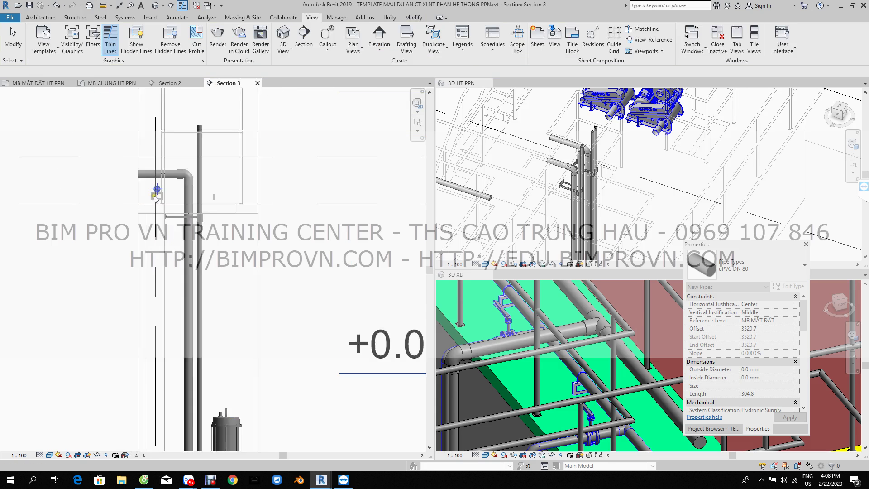
pyautogui.scroll(-1, 145, 217)
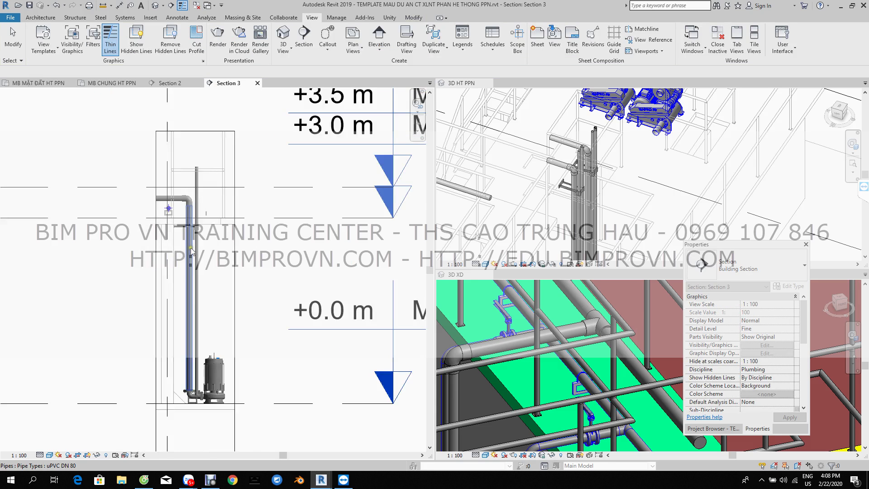
pyautogui.click(63, 84)
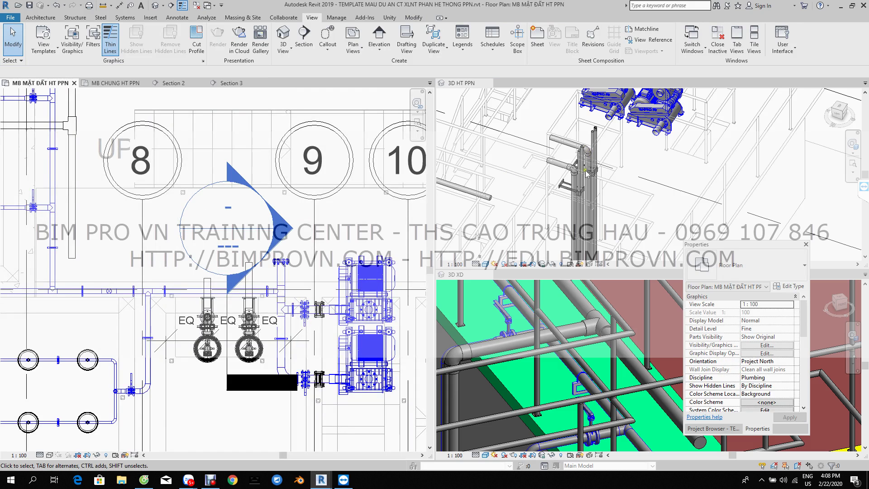
# Set the first horizontal pump pipe to reference level MB MBR with offset 450.0.
pyautogui.scroll(-4, 585, 173)
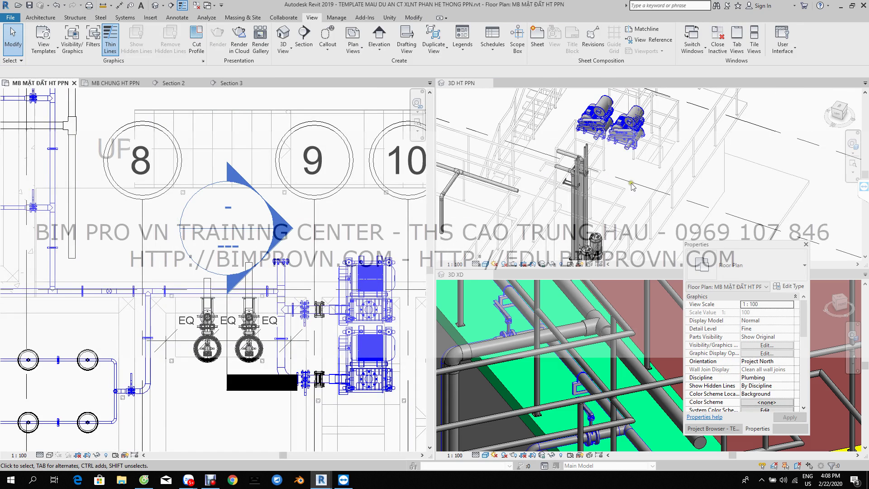
pyautogui.keyDown('shift'); pyautogui.moveTo(632, 187); pyautogui.dragTo(590, 200, button='middle'); pyautogui.keyUp('shift')
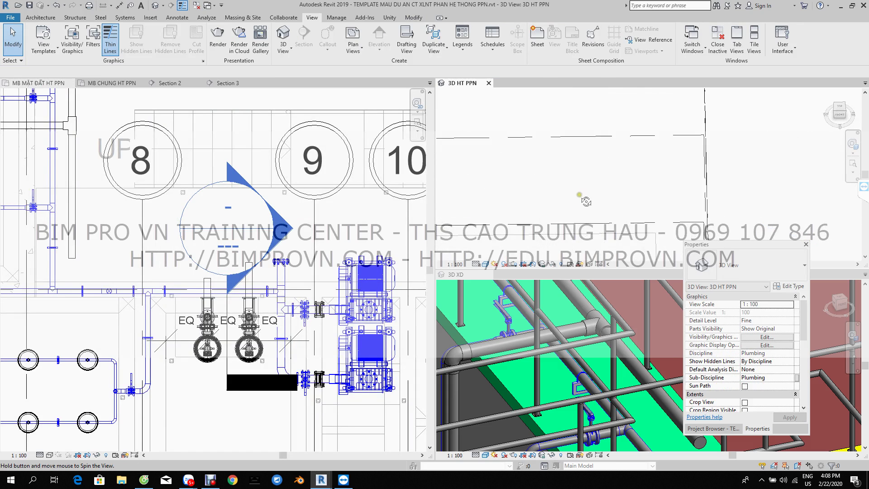
pyautogui.moveTo(590, 200)
pyautogui.keyDown('shift'); pyautogui.mouseDown(button='middle')
pyautogui.moveTo(561, 172)
pyautogui.moveTo(603, 159)
pyautogui.mouseUp(button='middle'); pyautogui.keyUp('shift')
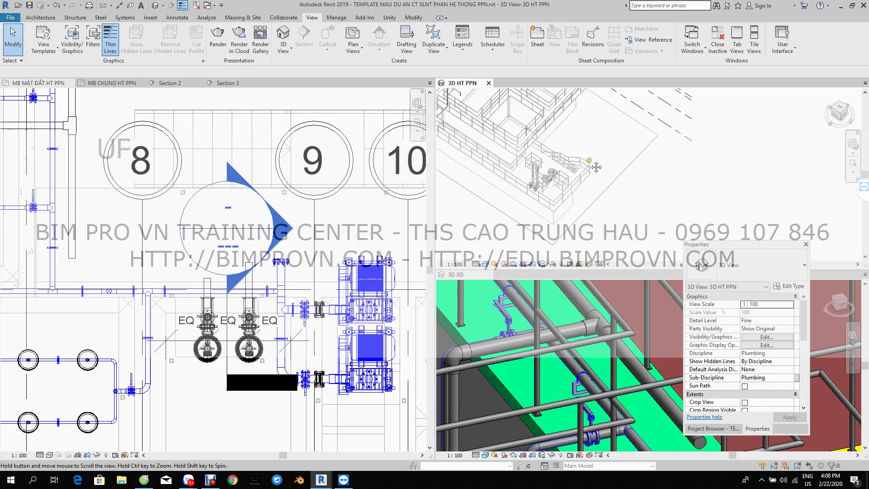
pyautogui.scroll(5, 554, 190)
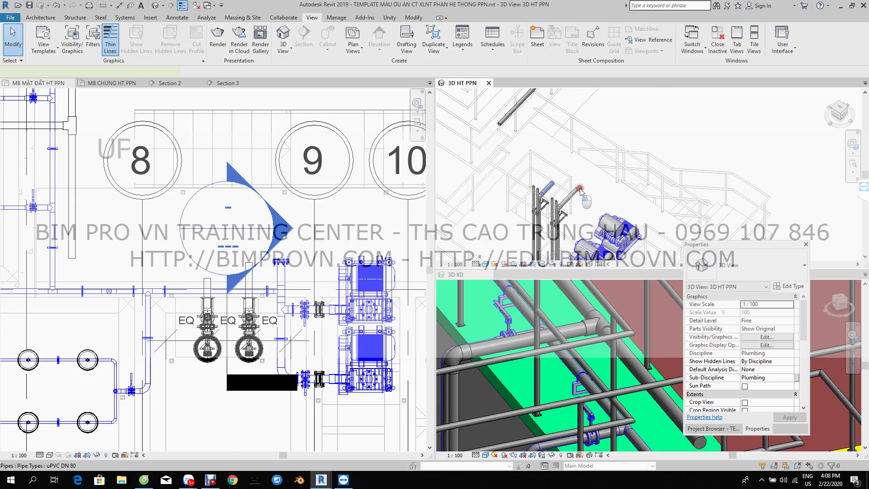
pyautogui.click(564, 190)
pyautogui.click(776, 321)
pyautogui.click(763, 342)
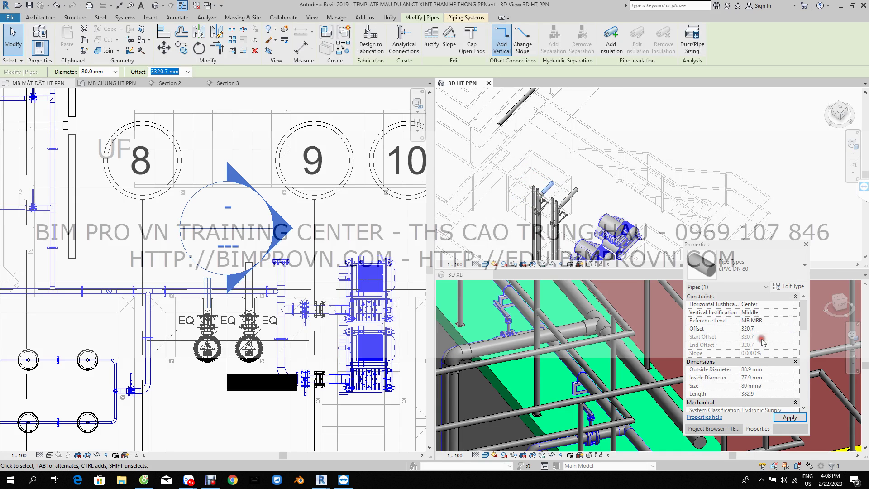
pyautogui.click(762, 329)
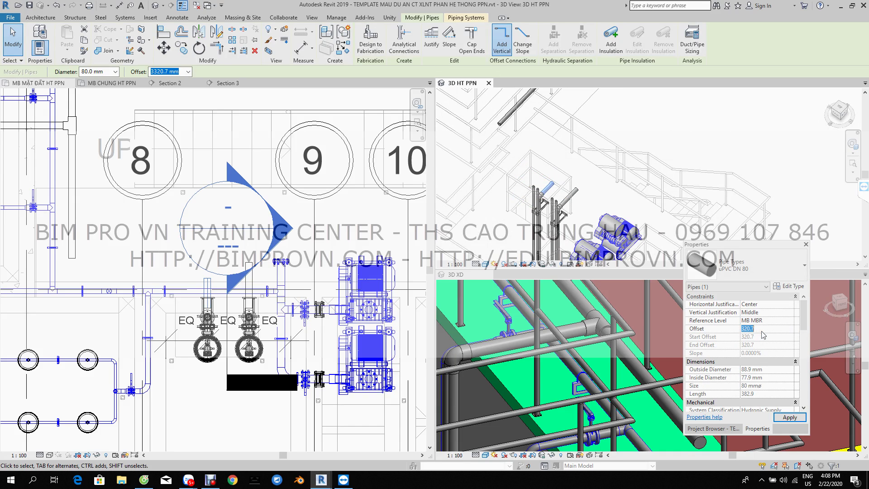
pyautogui.click(788, 418)
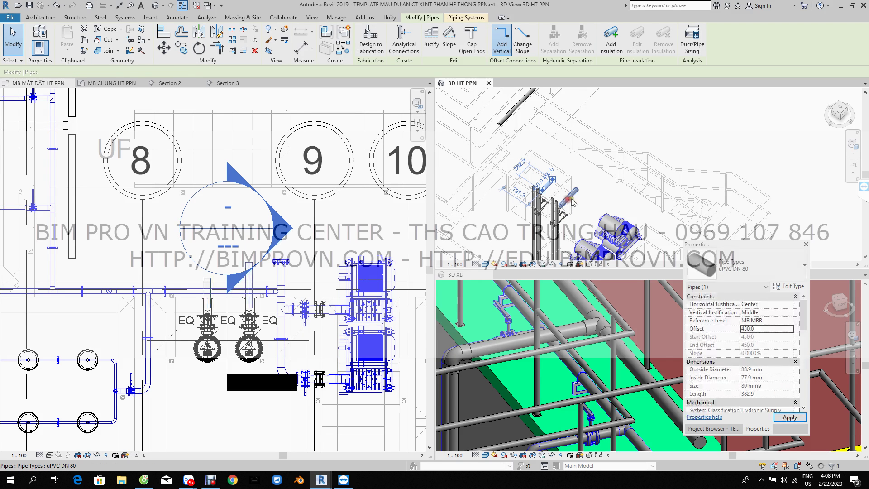
# Set the second pump pipe to level MB MBR at offset 450.0 and check it in 3D.
pyautogui.click(569, 203)
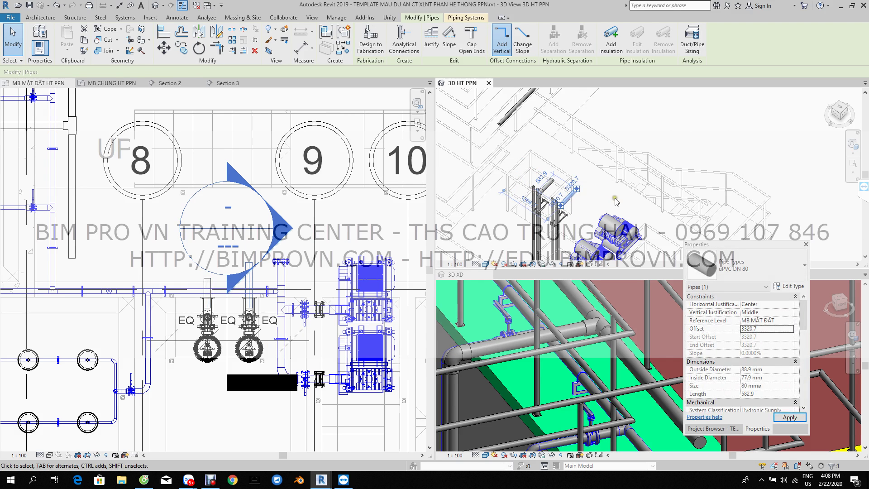
pyautogui.click(788, 320)
pyautogui.click(756, 342)
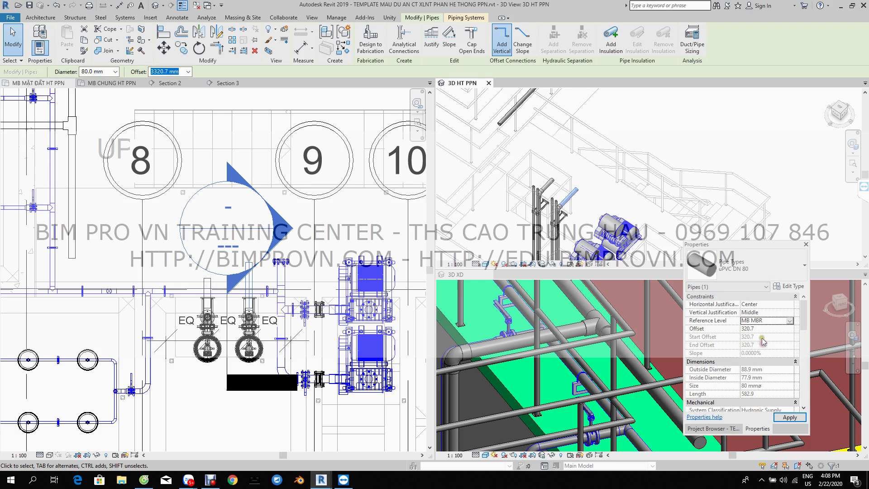
pyautogui.click(758, 328)
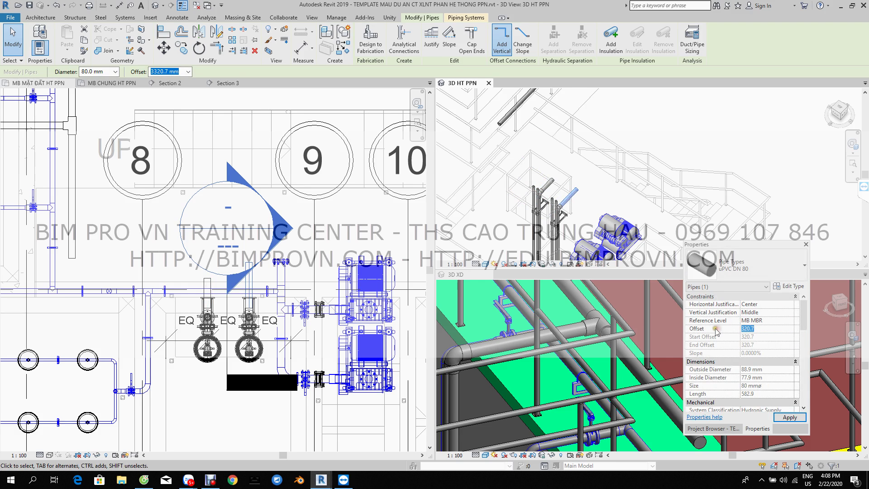
pyautogui.write('450')
pyautogui.click(793, 420)
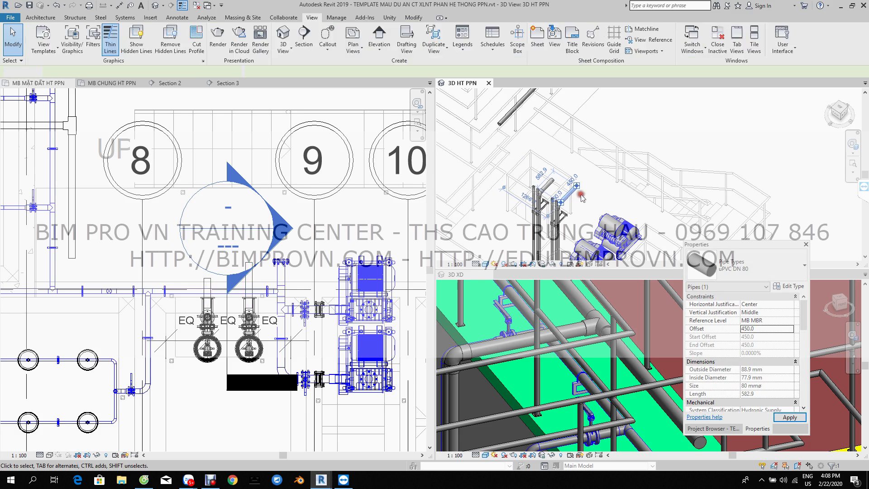
pyautogui.moveTo(588, 209)
pyautogui.keyDown('shift'); pyautogui.mouseDown(button='middle')
pyautogui.moveTo(551, 211)
pyautogui.moveTo(637, 216)
pyautogui.moveTo(494, 148)
pyautogui.mouseUp(button='middle'); pyautogui.keyUp('shift')
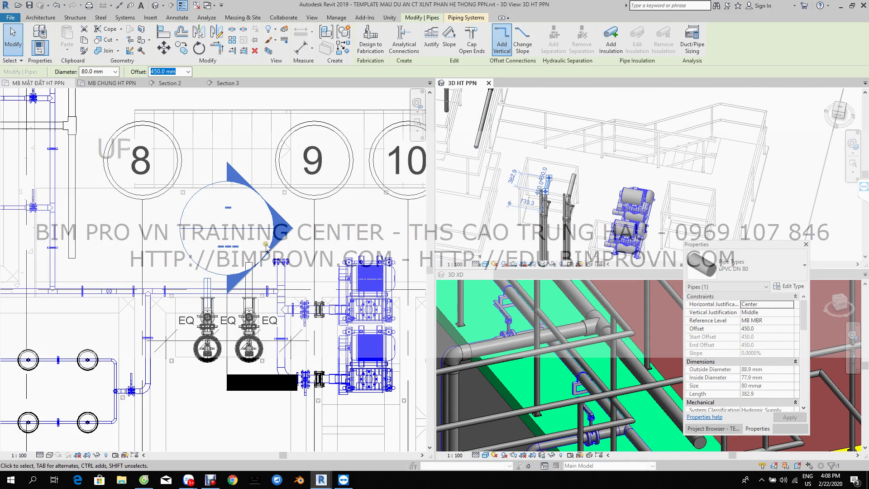
pyautogui.click(103, 83)
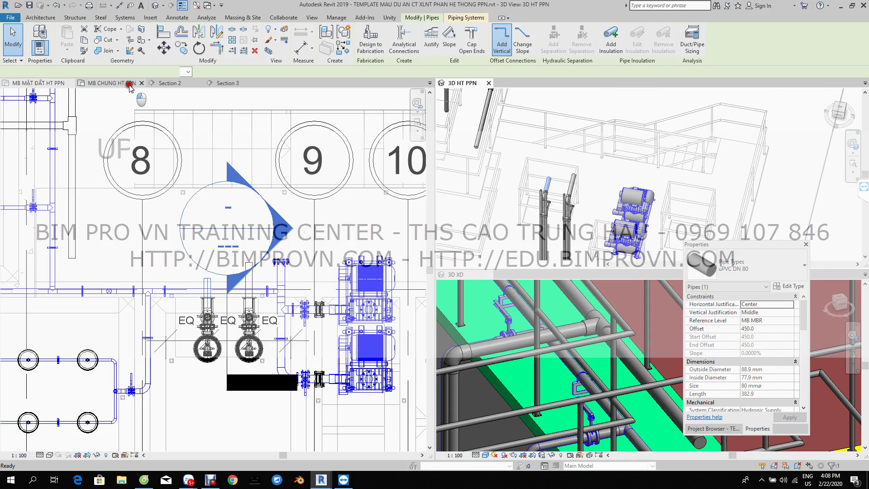
pyautogui.scroll(2, 334, 291)
pyautogui.scroll(1, 334, 293)
pyautogui.scroll(2, 335, 296)
pyautogui.moveTo(336, 294); pyautogui.dragTo(303, 245, button='middle')
pyautogui.scroll(2, 267, 350)
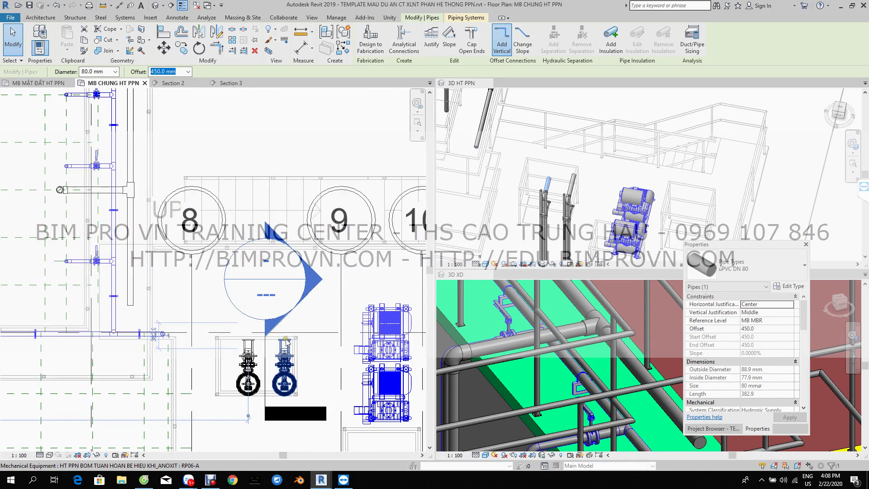
pyautogui.click(266, 350)
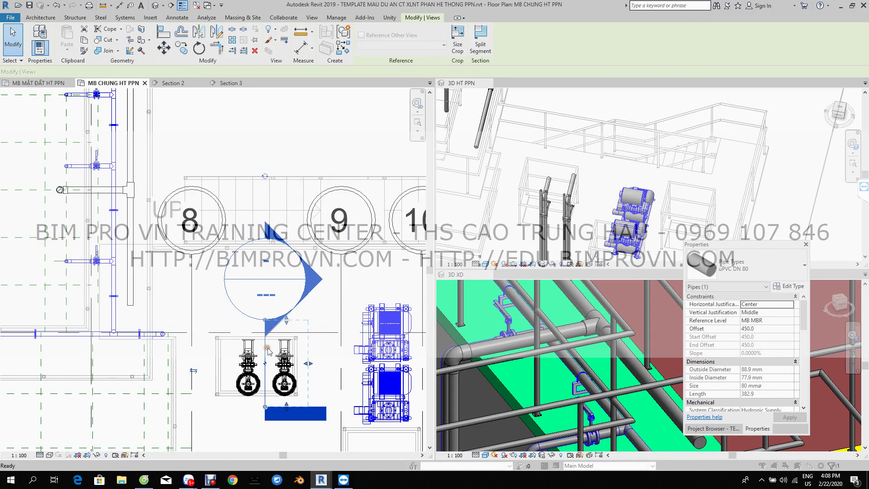
pyautogui.press('Delete')
pyautogui.click(467, 270)
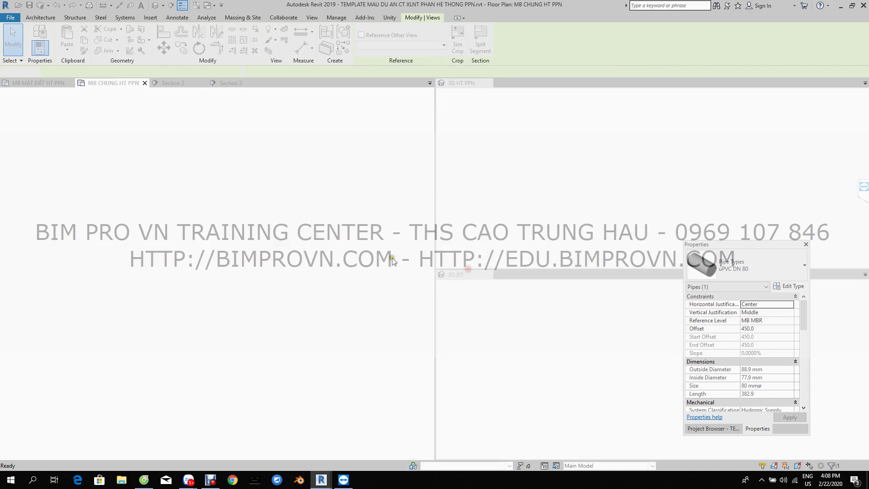
pyautogui.scroll(1, 265, 315)
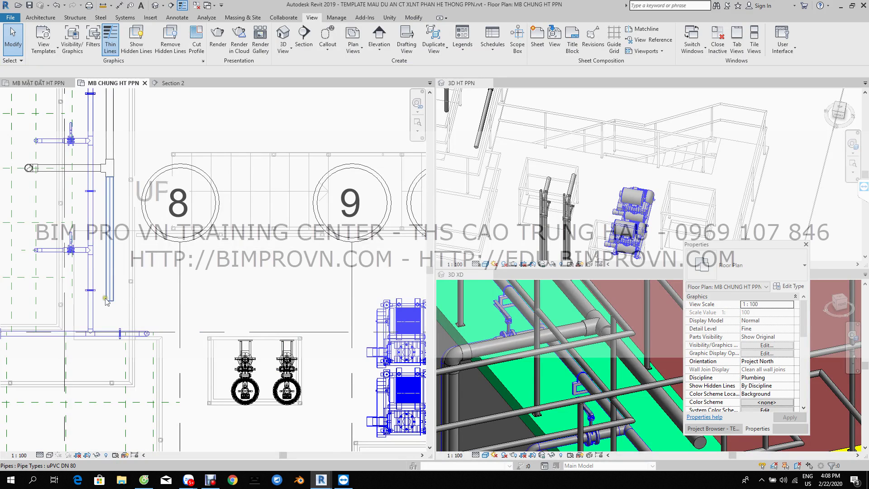
pyautogui.scroll(-2, 255, 307)
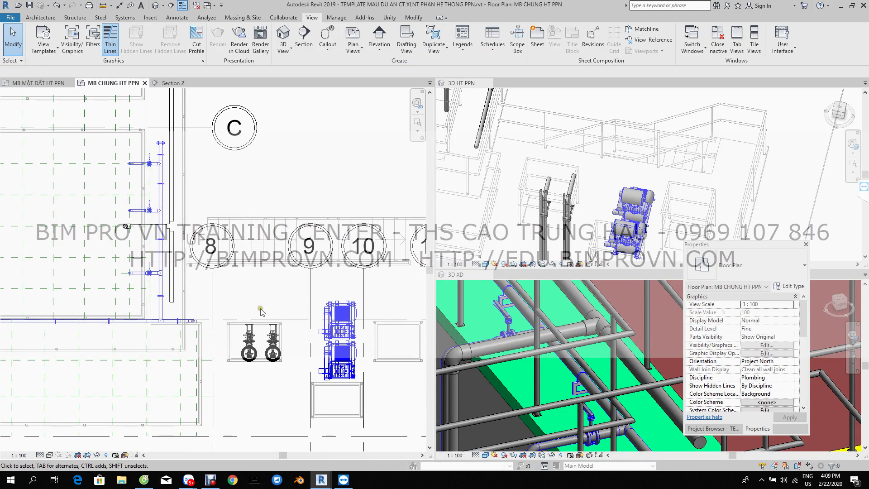
pyautogui.scroll(1, 243, 310)
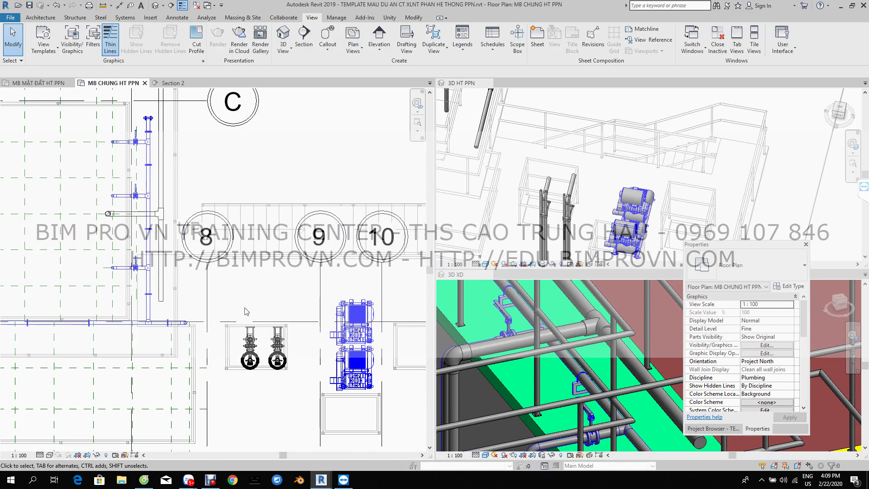
pyautogui.press('v')
pyautogui.press('r')
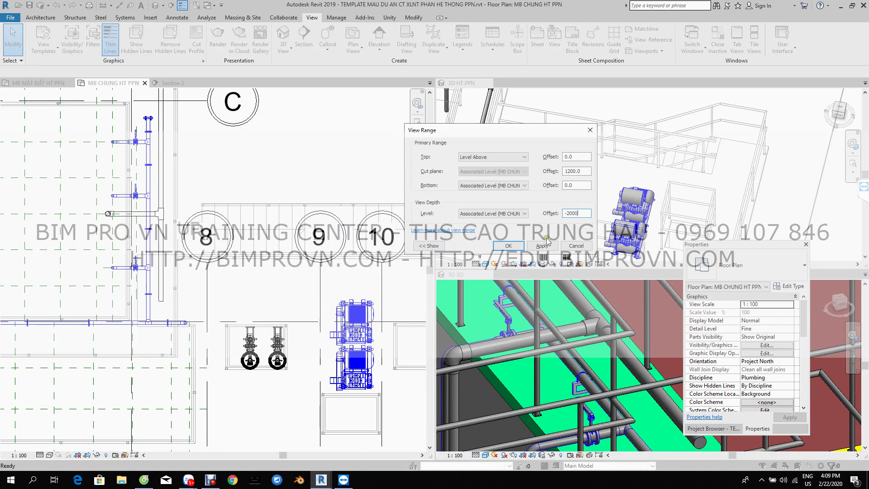
pyautogui.click(508, 246)
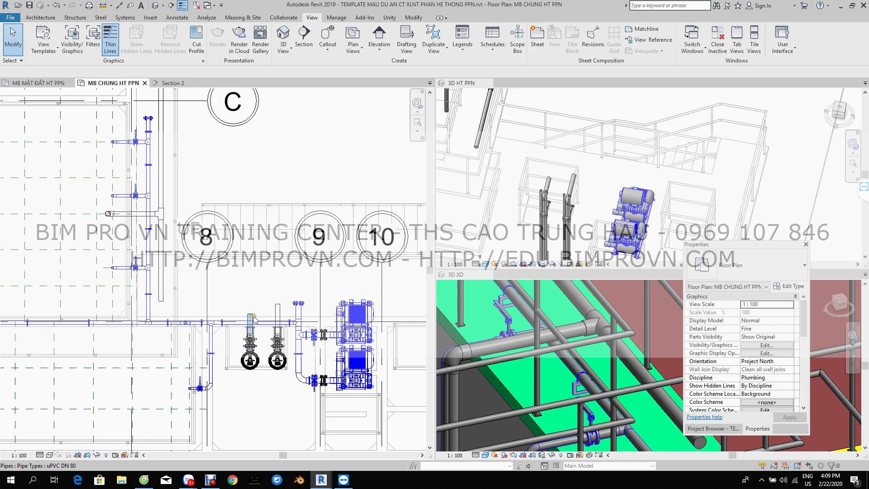
# Start a pipe from the existing pipe, then discard the unwanted diagonal pipe preview.
pyautogui.scroll(1, 246, 278)
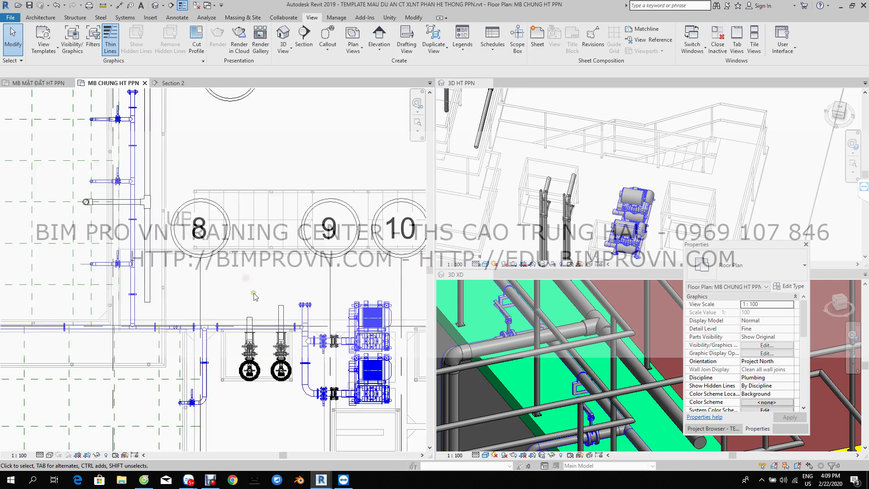
pyautogui.click(147, 308)
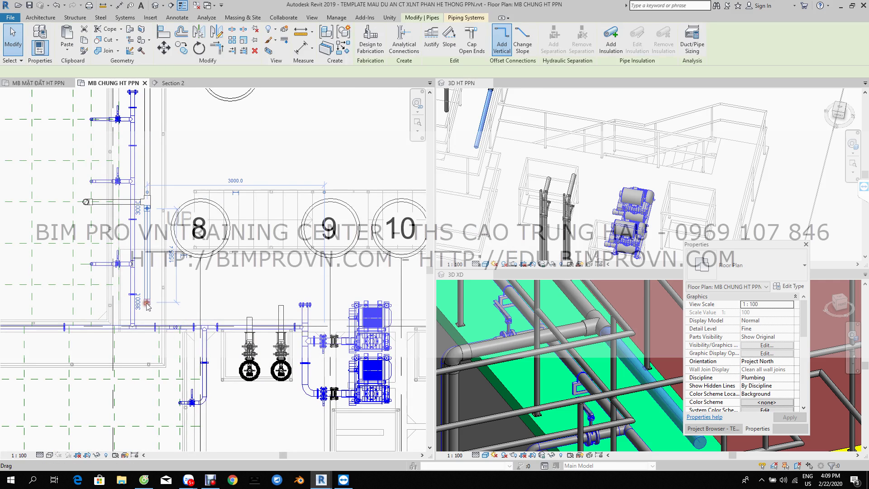
pyautogui.rightClick(147, 302)
pyautogui.click(205, 101)
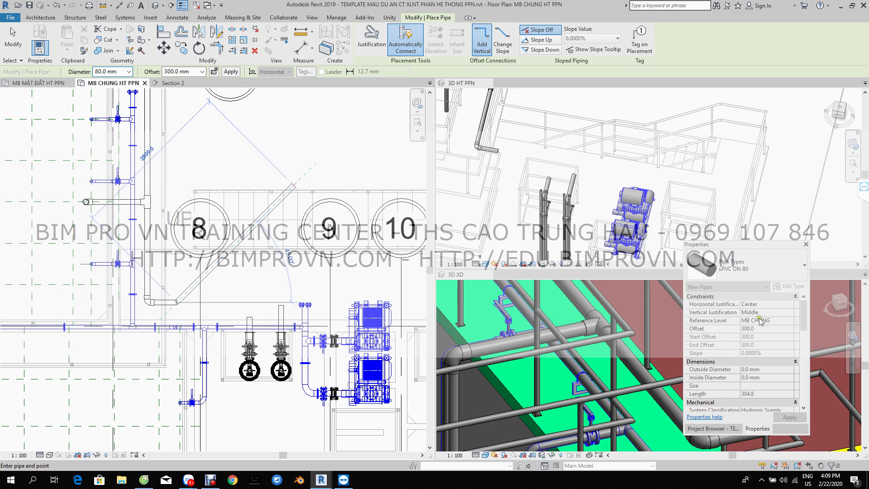
pyautogui.press('Escape')
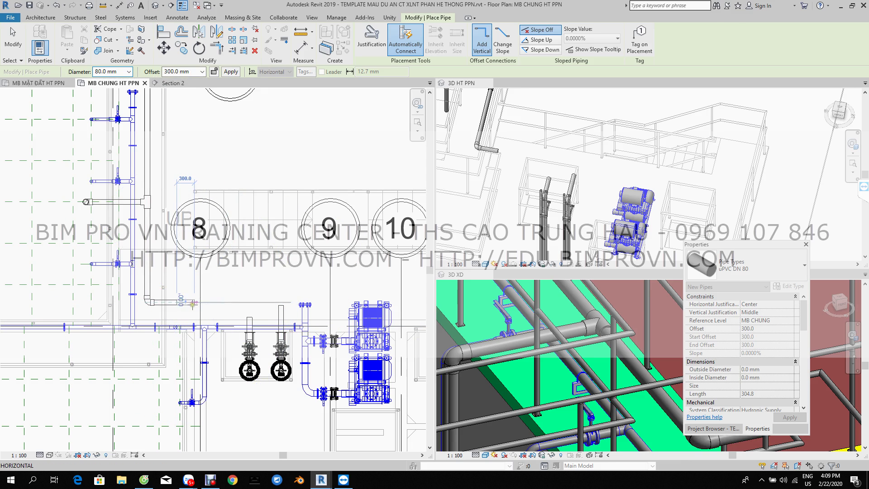
pyautogui.press('Escape')
pyautogui.press('Escape')
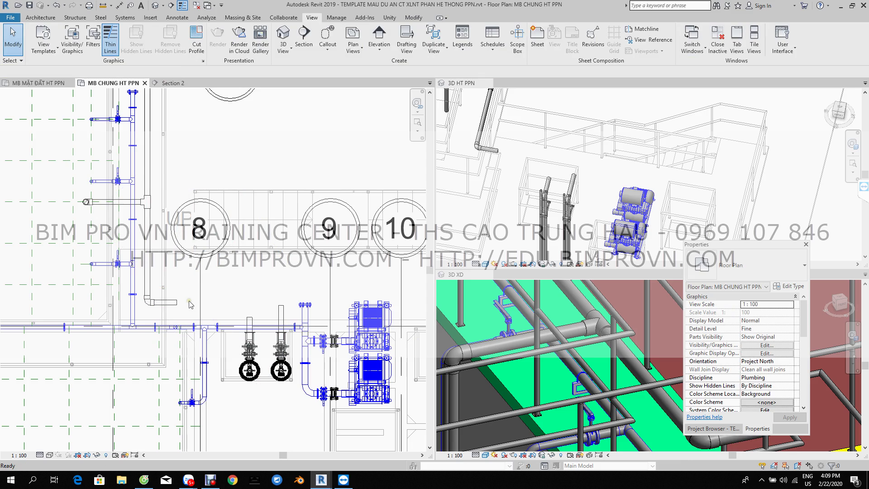
# Draw a DN 80 pipe on level MB MBR at 450 mm offset above the two pump valves.
pyautogui.press('p')
pyautogui.press('i')
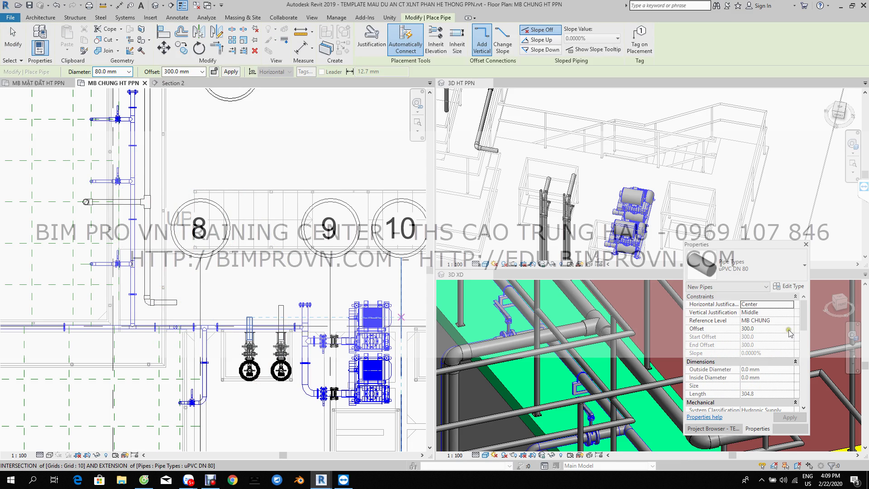
pyautogui.click(788, 321)
pyautogui.click(756, 342)
pyautogui.write('450')
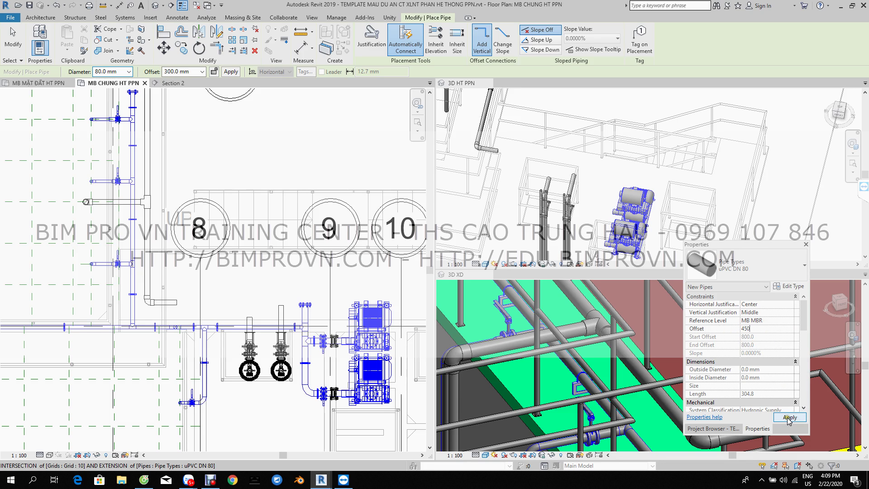
pyautogui.click(788, 417)
pyautogui.click(177, 301)
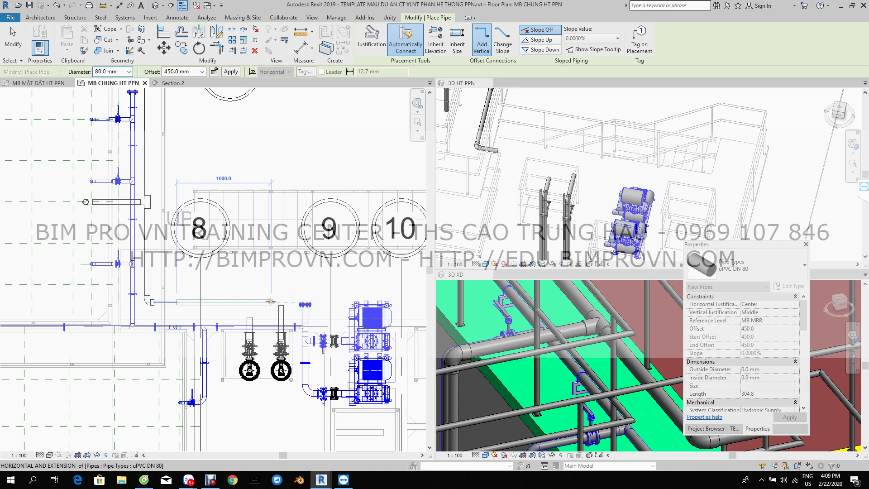
pyautogui.click(290, 300)
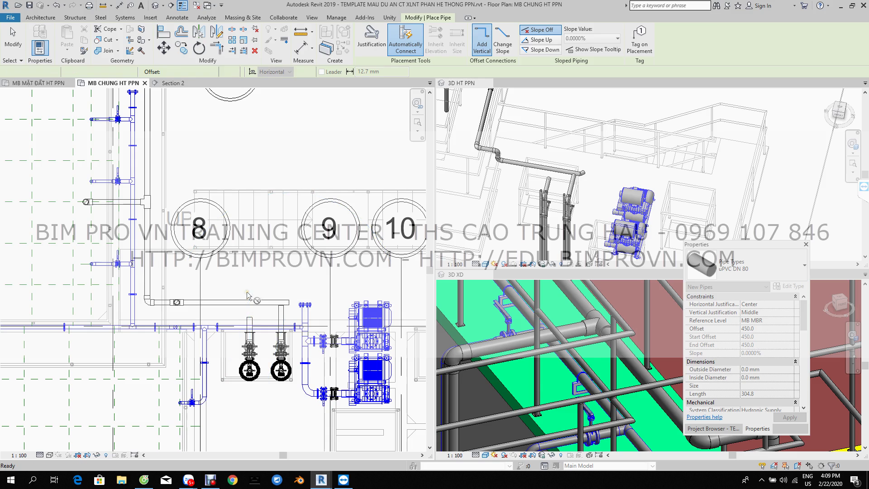
pyautogui.press('Escape')
pyautogui.press('Escape')
pyautogui.scroll(3, 493, 163)
pyautogui.scroll(2, 500, 156)
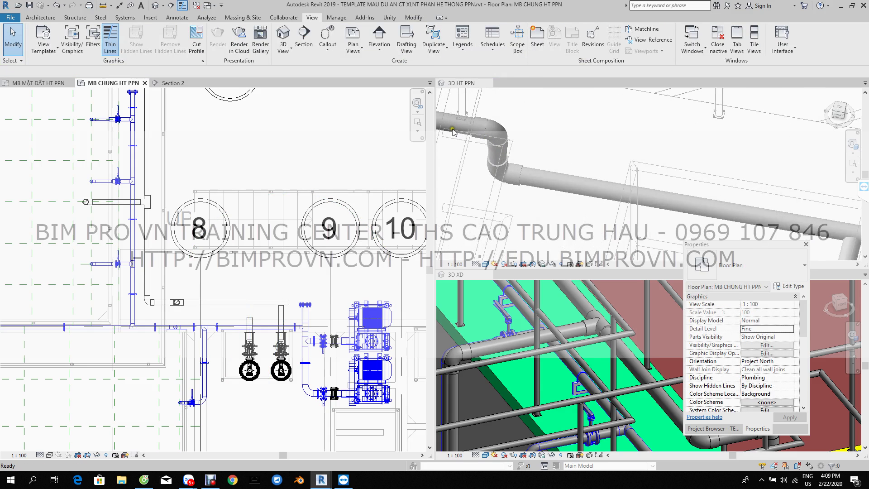
# Save the project from the Project Not Saved Recently reminder.
pyautogui.scroll(-3, 607, 190)
pyautogui.scroll(-2, 607, 189)
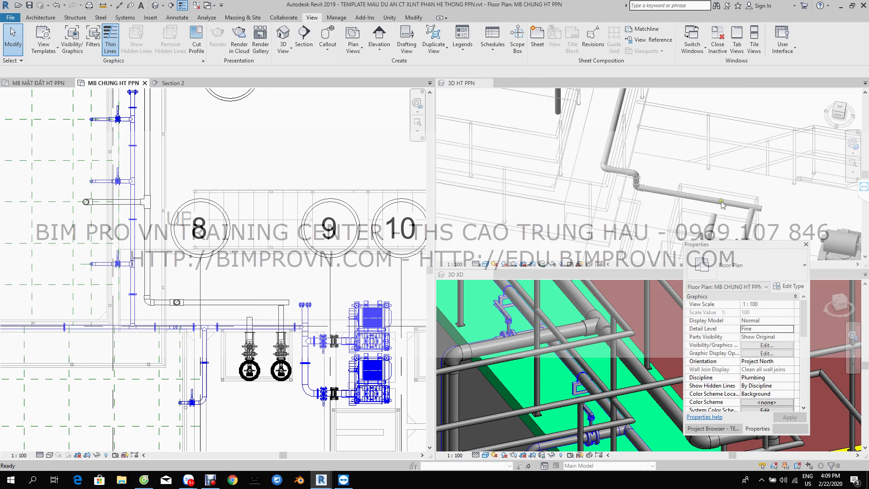
pyautogui.scroll(2, 216, 187)
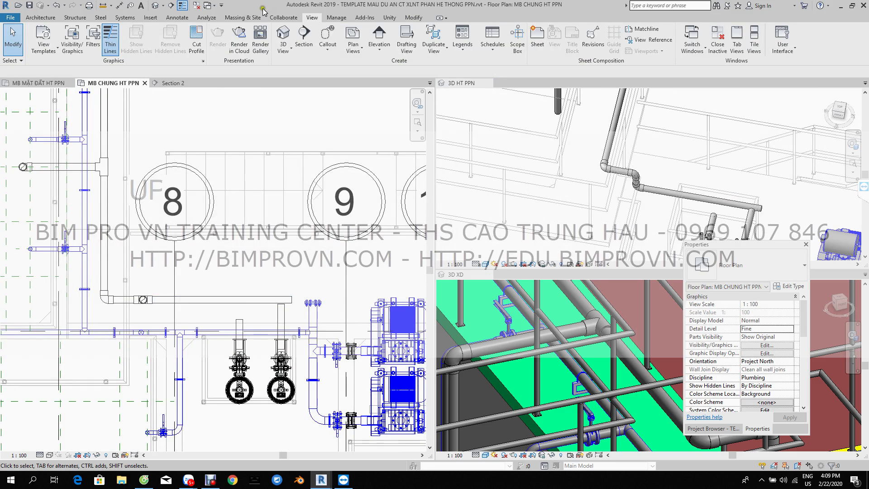
pyautogui.click(413, 18)
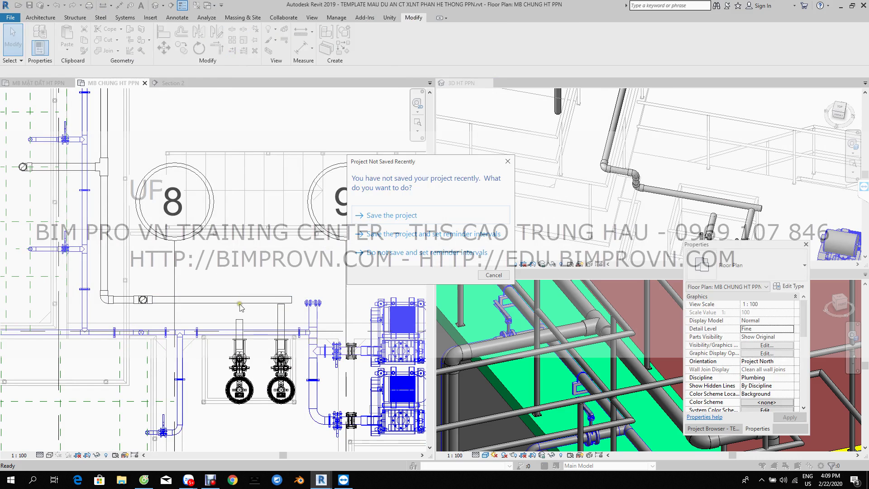
pyautogui.click(405, 217)
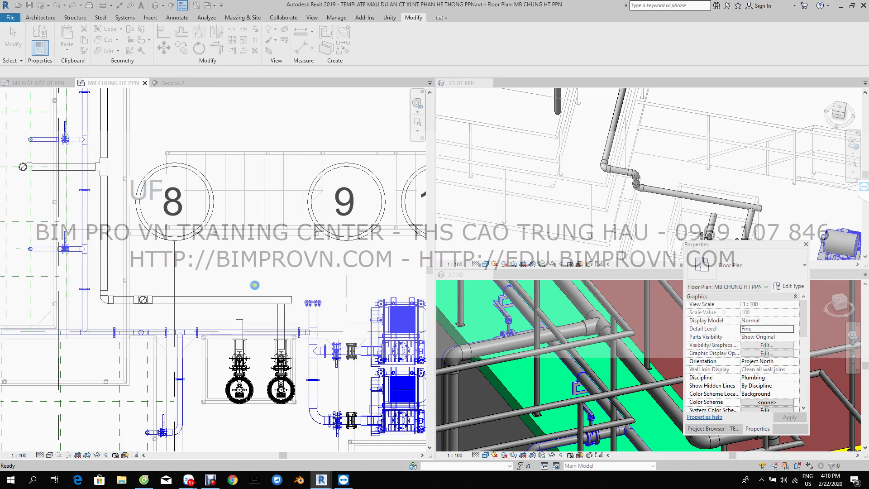
# Tee the horizontal pipe into a valve riser, then review the reference project's pump piping.
pyautogui.click(250, 298)
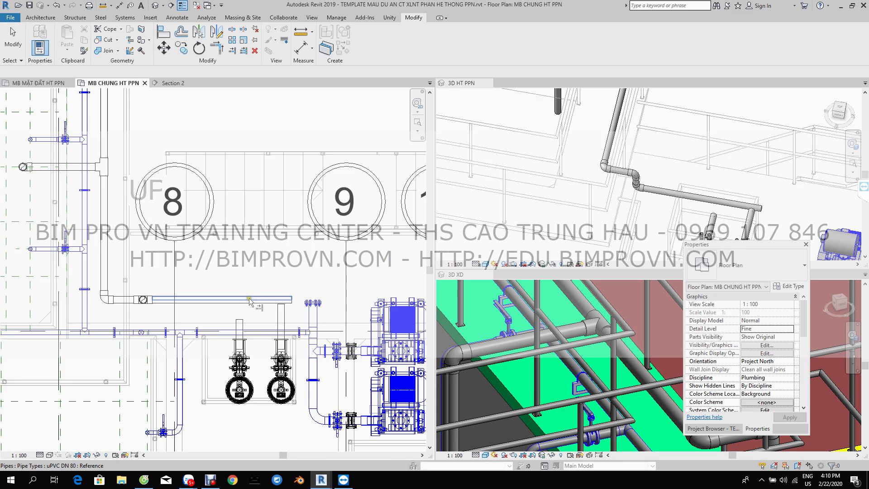
pyautogui.click(262, 305)
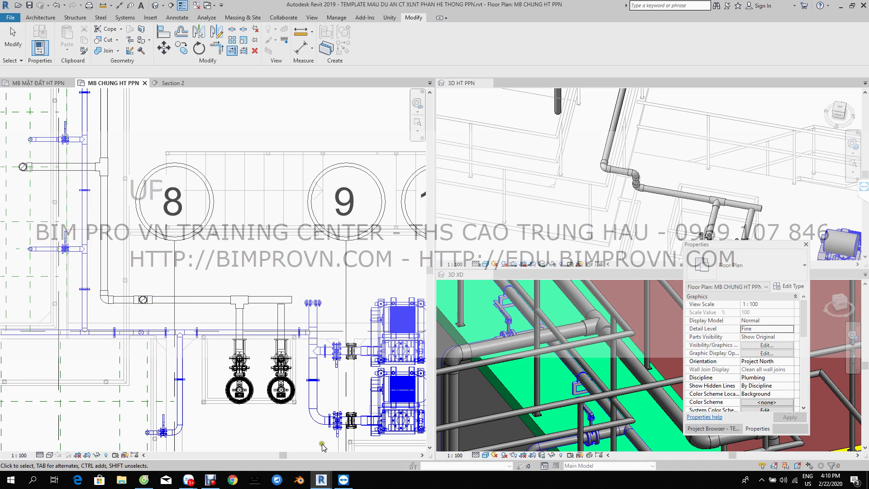
pyautogui.click(366, 434)
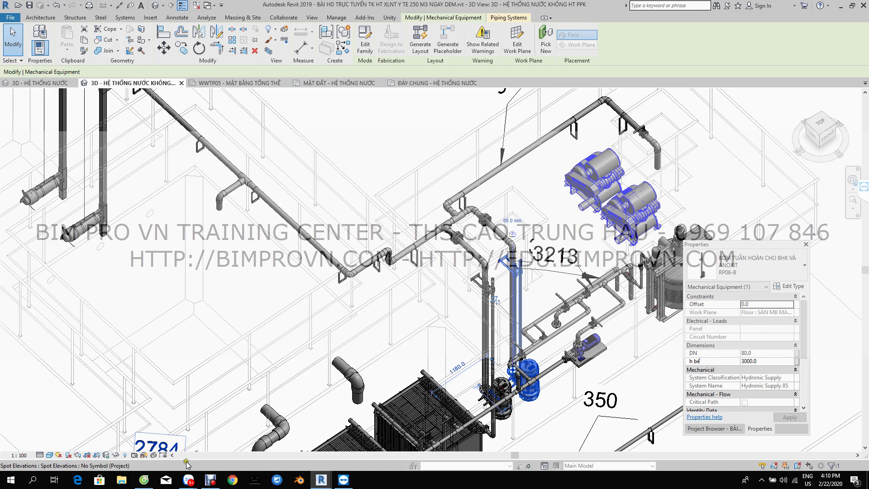
pyautogui.moveTo(321, 479)
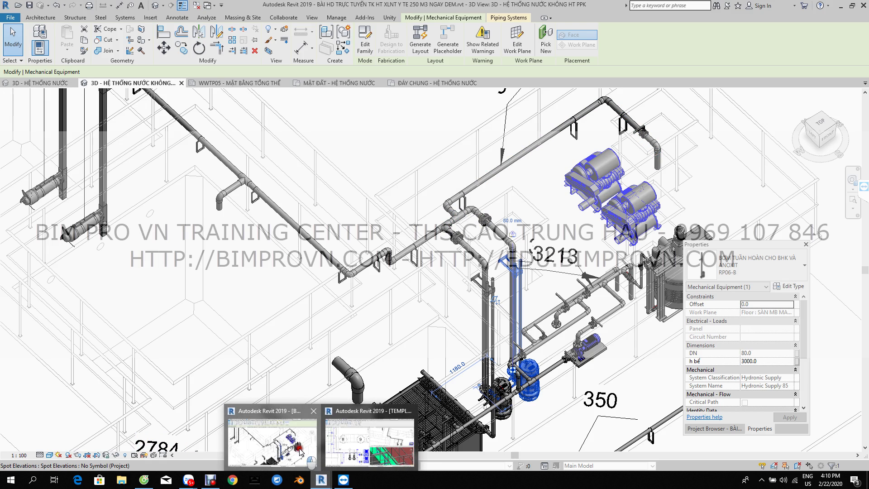
pyautogui.click(370, 432)
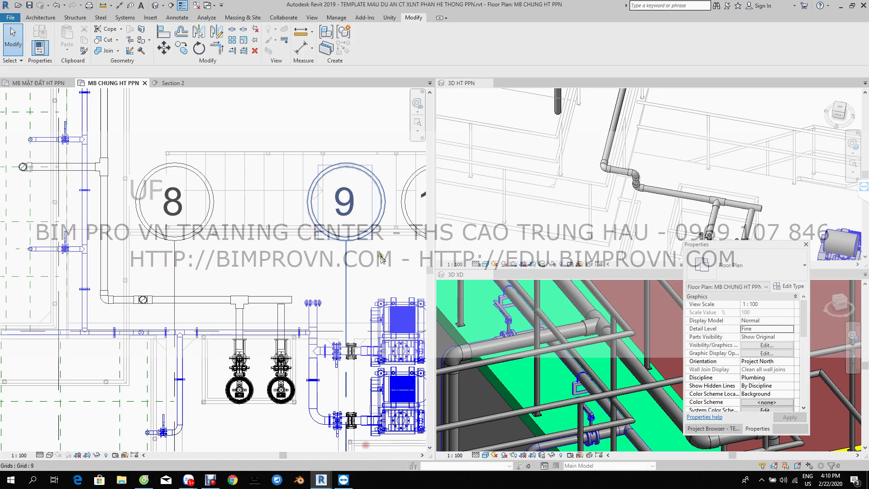
# Trim the horizontal pipe into an elbow meeting the other valve's riser using TR.
pyautogui.scroll(2, 294, 302)
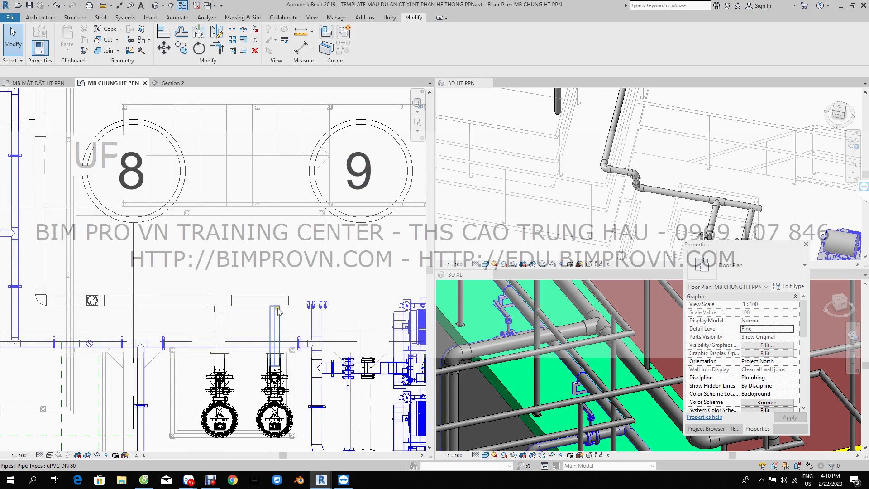
pyautogui.press('t')
pyautogui.press('r')
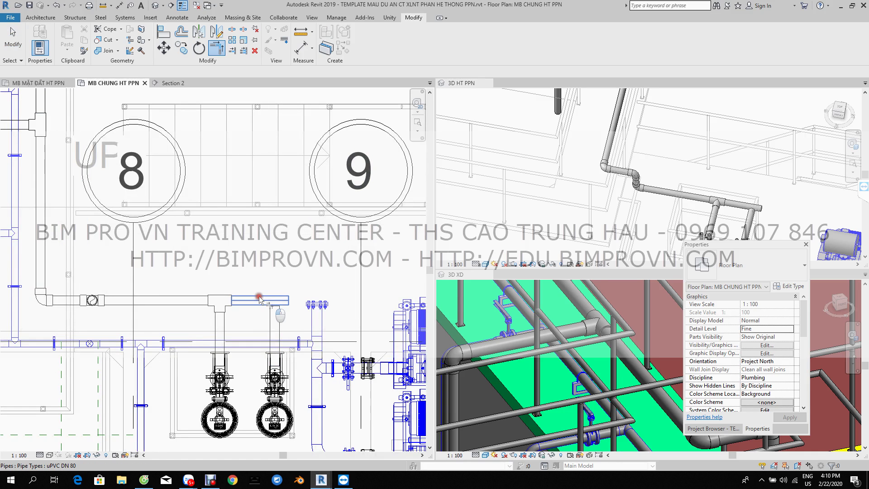
pyautogui.click(268, 314)
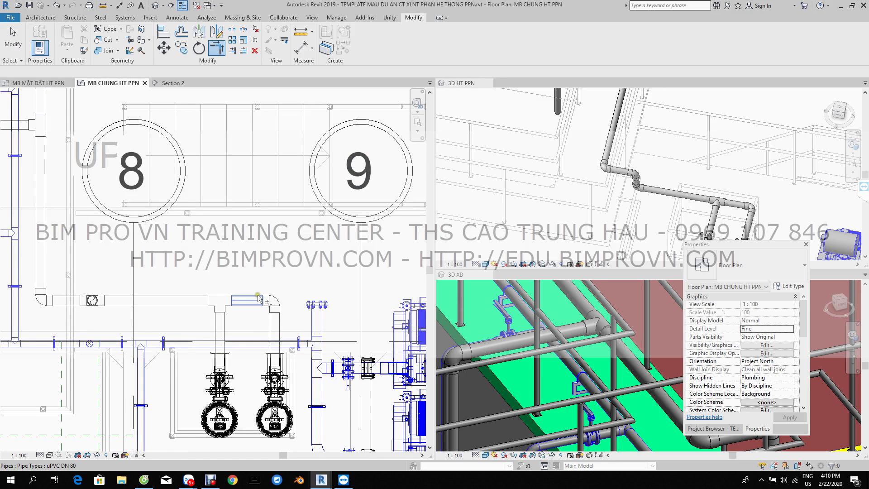
pyautogui.press('Escape')
# Pan to show the whole pump area and start a new pipe with PI.
pyautogui.scroll(-3, 258, 276)
pyautogui.scroll(-1, 258, 276)
pyautogui.moveTo(279, 271); pyautogui.dragTo(187, 267, button='middle')
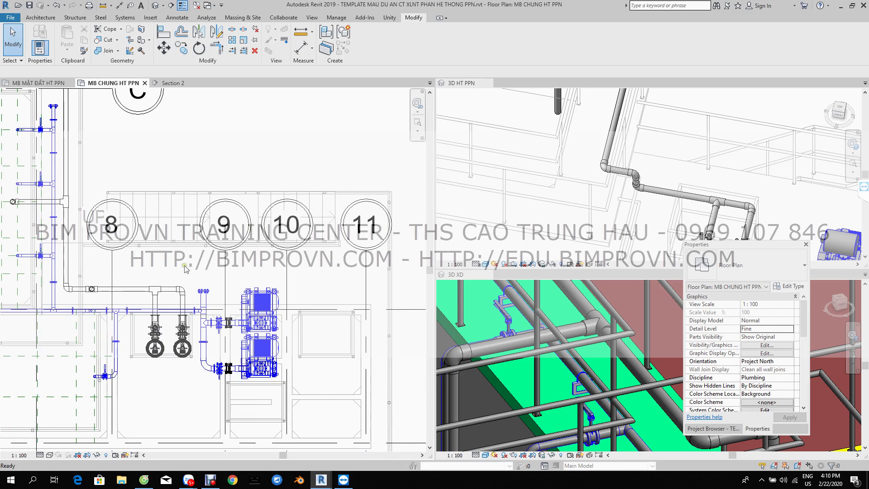
pyautogui.press('p')
pyautogui.press('i')
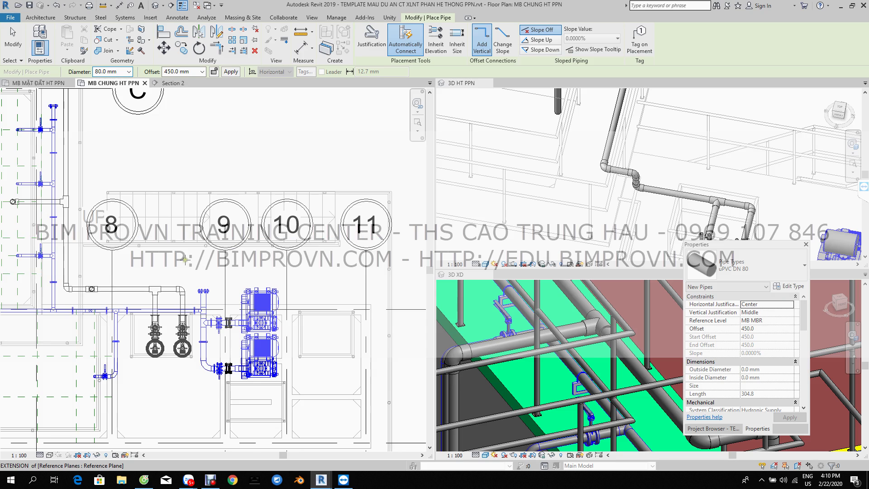
# Draw a short 80 mm branch pipe upward from the horizontal pipe's midpoint.
pyautogui.scroll(2, 166, 271)
pyautogui.click(175, 294)
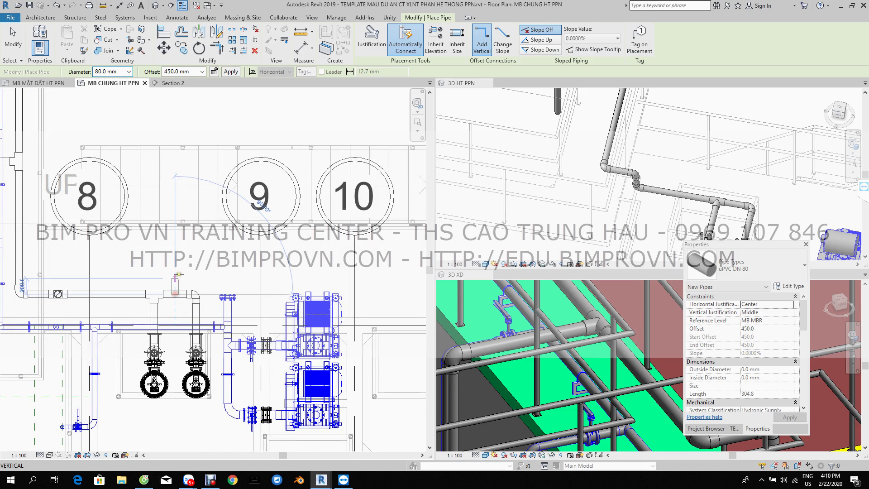
pyautogui.click(180, 261)
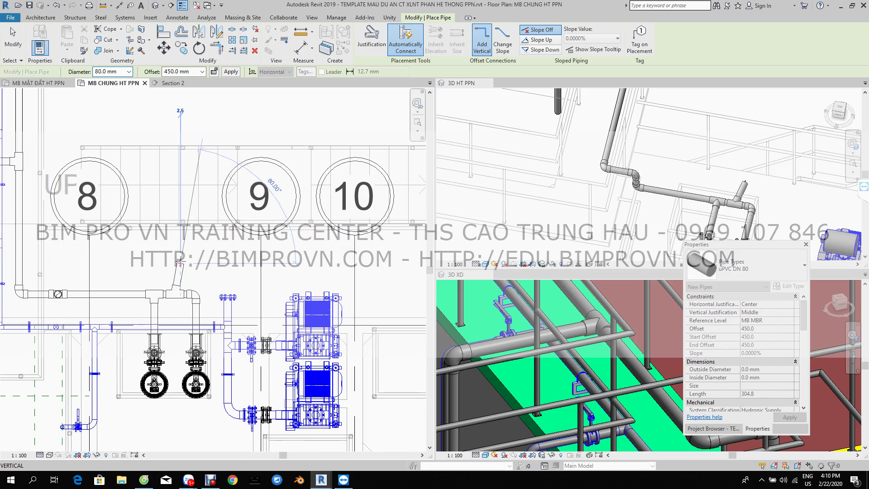
pyautogui.press('Escape')
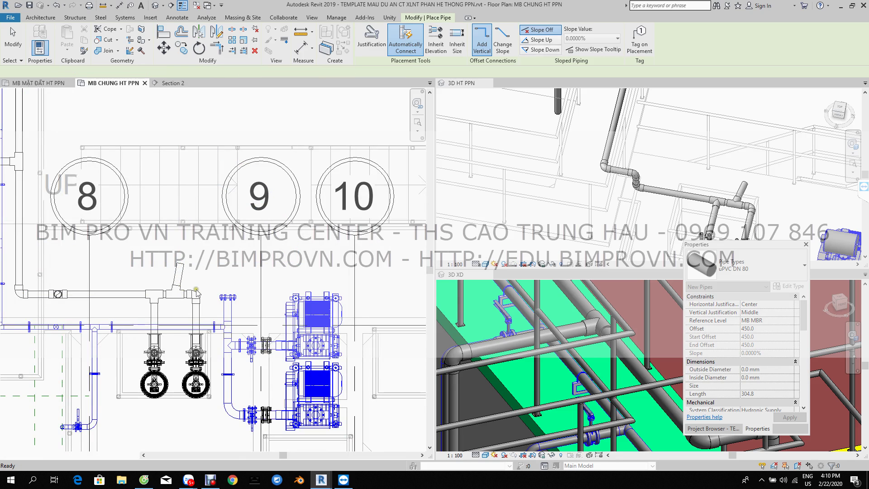
pyautogui.press('Escape')
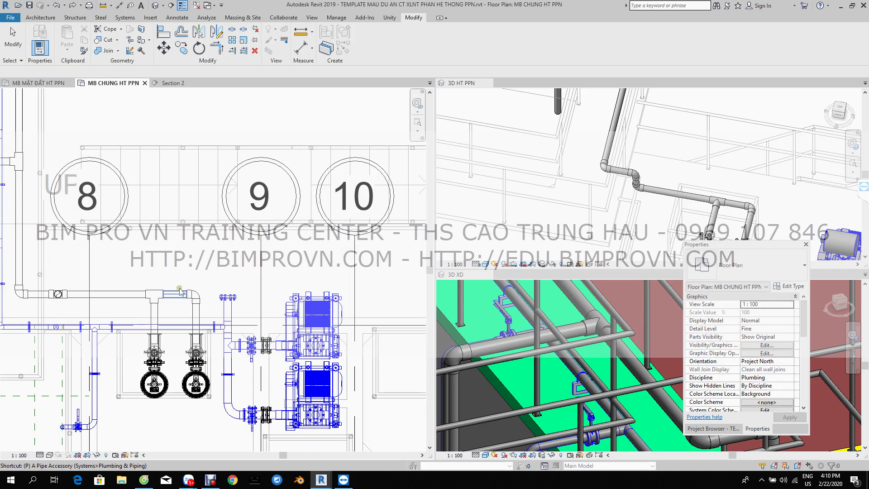
pyautogui.press('Escape')
# Run a DN80 pipe up from the pump line, 2800 mm across, then down to -500 mm offset.
pyautogui.press('p')
pyautogui.press('i')
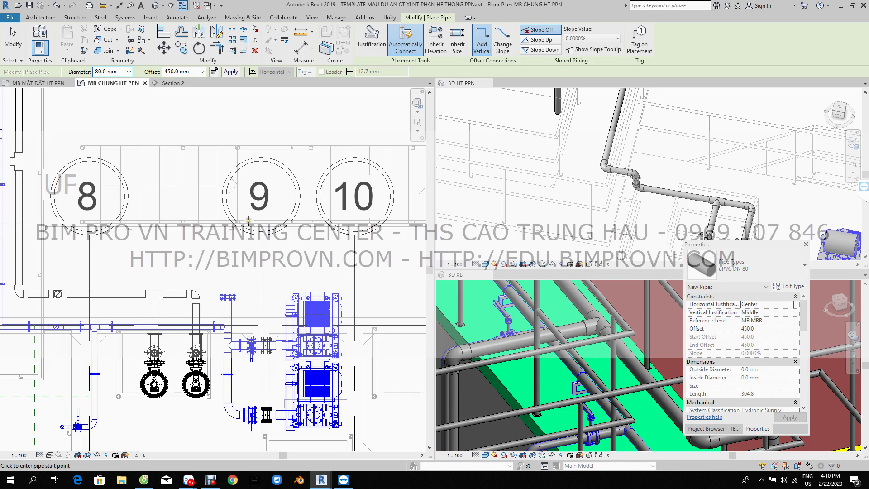
pyautogui.click(175, 294)
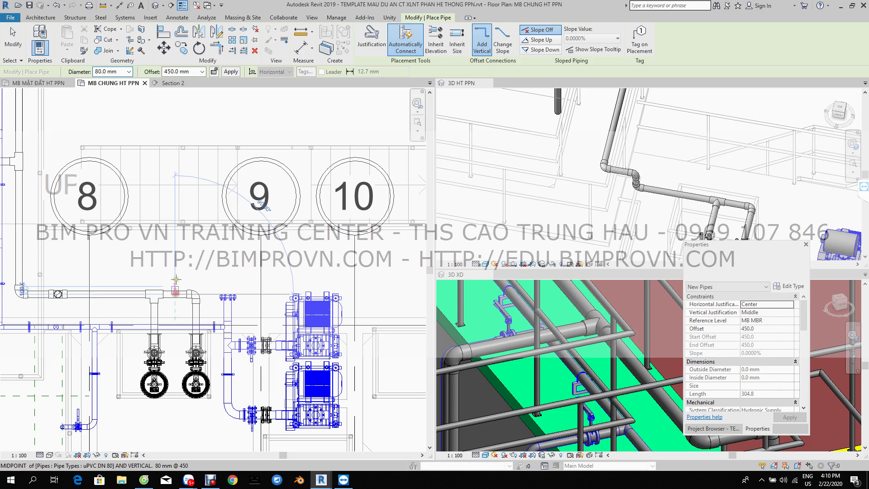
pyautogui.click(376, 267)
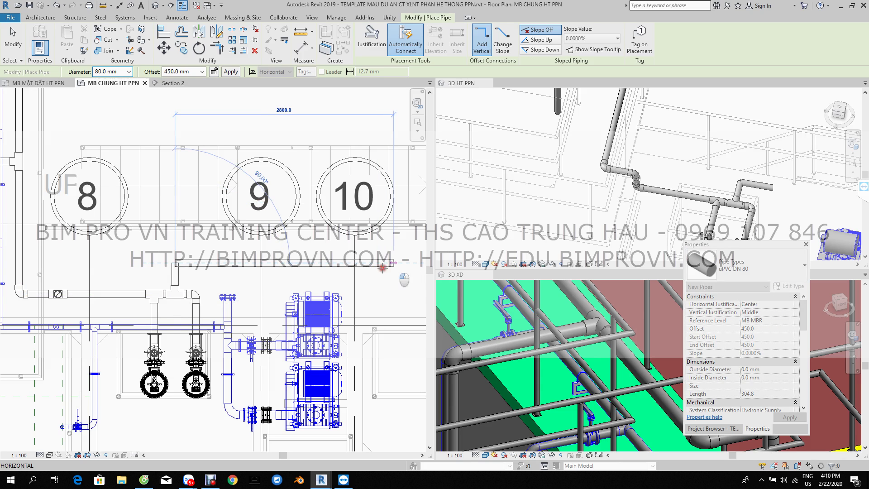
pyautogui.click(392, 267)
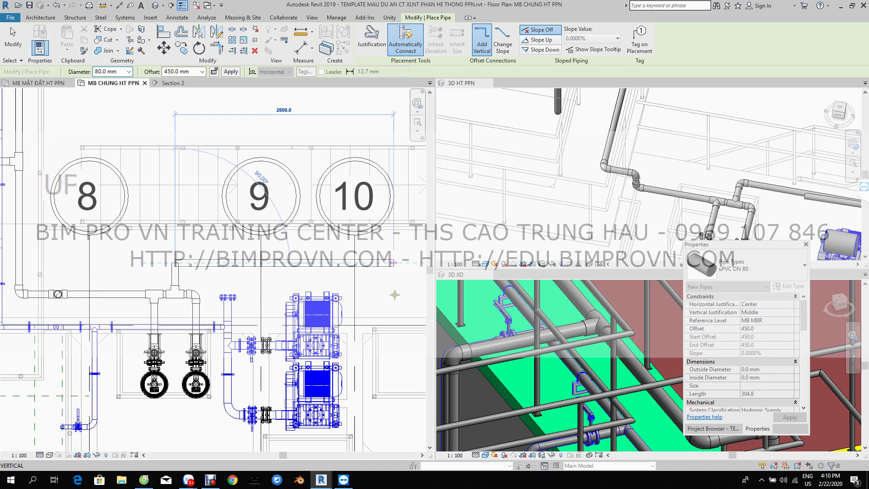
pyautogui.click(392, 265)
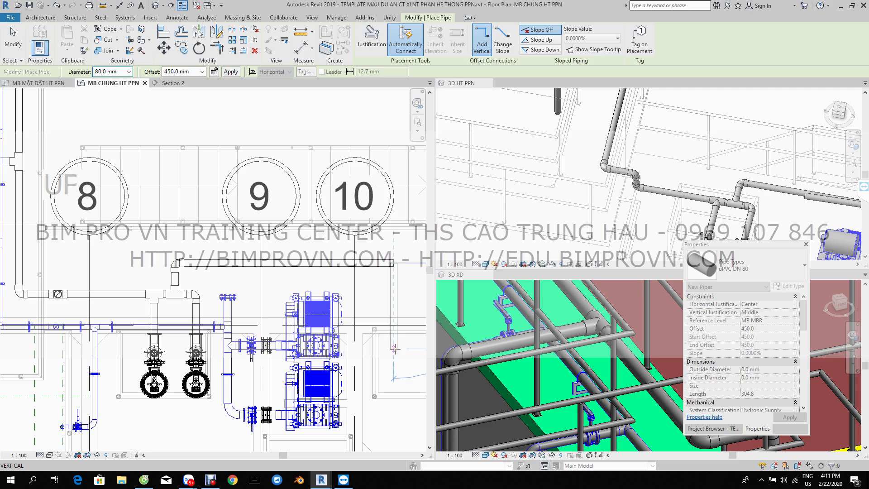
pyautogui.click(394, 349)
pyautogui.write('-500')
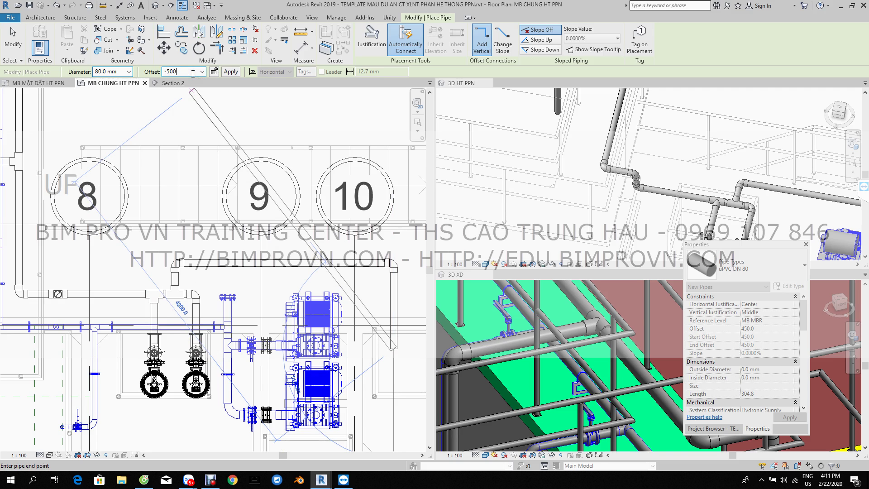
pyautogui.click(232, 72)
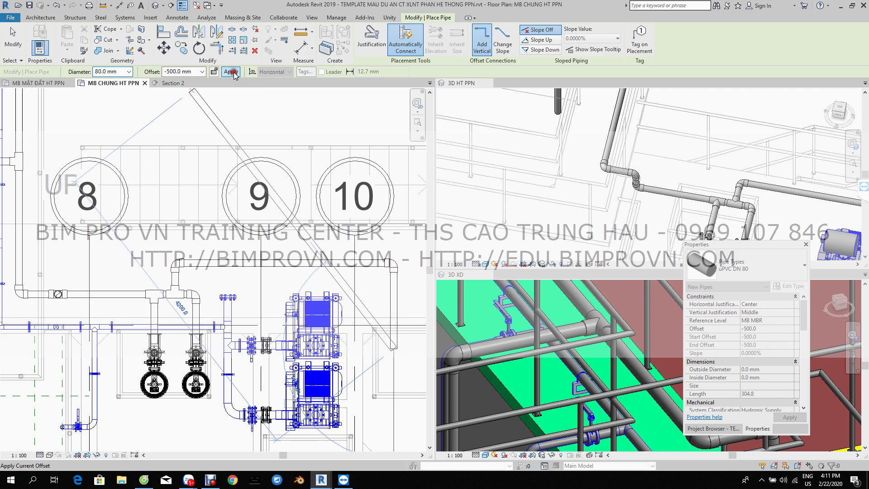
pyautogui.press('Escape')
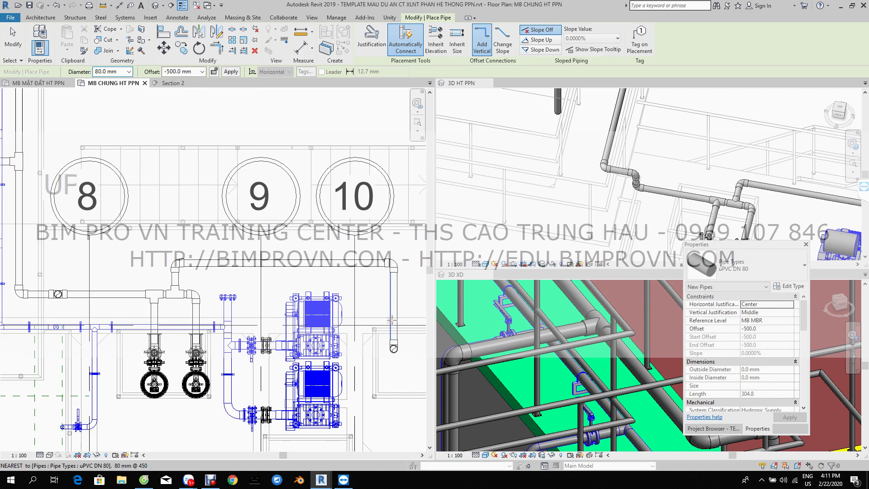
pyautogui.press('Escape')
pyautogui.keyDown('shift'); pyautogui.moveTo(554, 223); pyautogui.dragTo(707, 194, button='middle'); pyautogui.keyUp('shift')
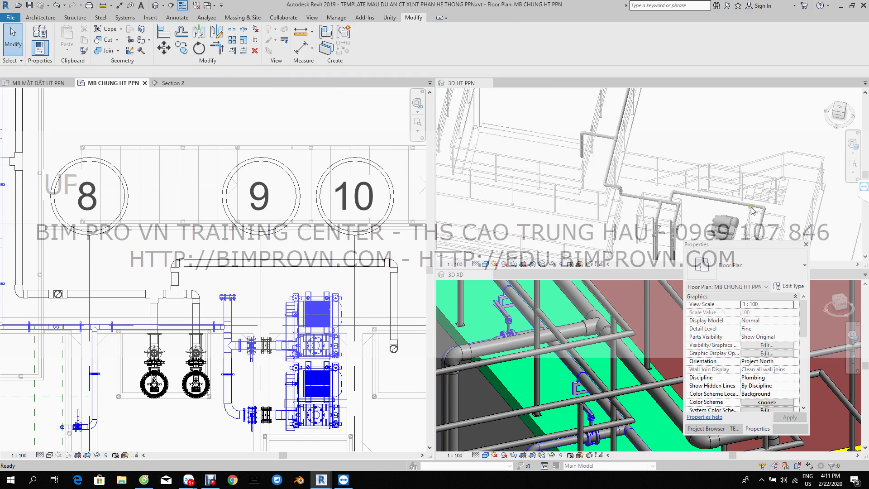
# Orbit and zoom the 3D HT PPN view over the pumps, then zoom the floor plan.
pyautogui.scroll(3, 707, 194)
pyautogui.moveTo(707, 194)
pyautogui.keyDown('shift'); pyautogui.mouseDown(button='middle')
pyautogui.moveTo(665, 187)
pyautogui.moveTo(620, 100)
pyautogui.moveTo(687, 148)
pyautogui.moveTo(674, 204)
pyautogui.mouseUp(button='middle'); pyautogui.keyUp('shift')
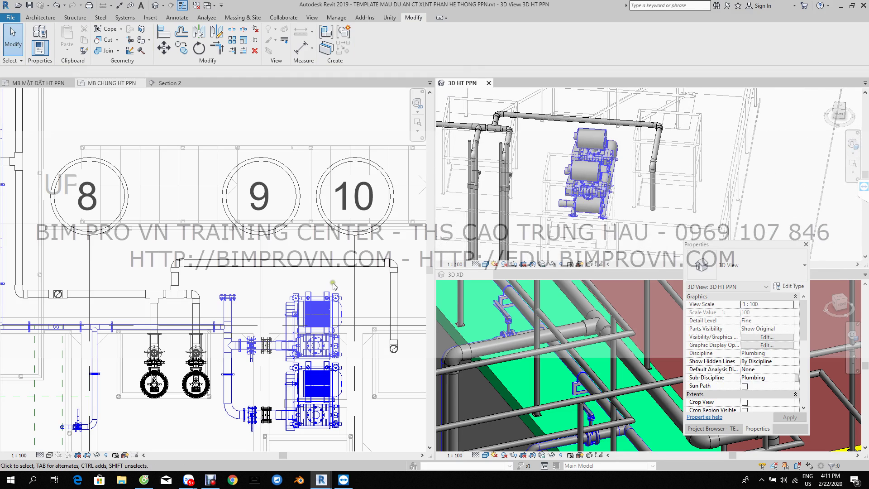
pyautogui.click(143, 297)
pyautogui.scroll(2, 150, 296)
pyautogui.scroll(1, 158, 297)
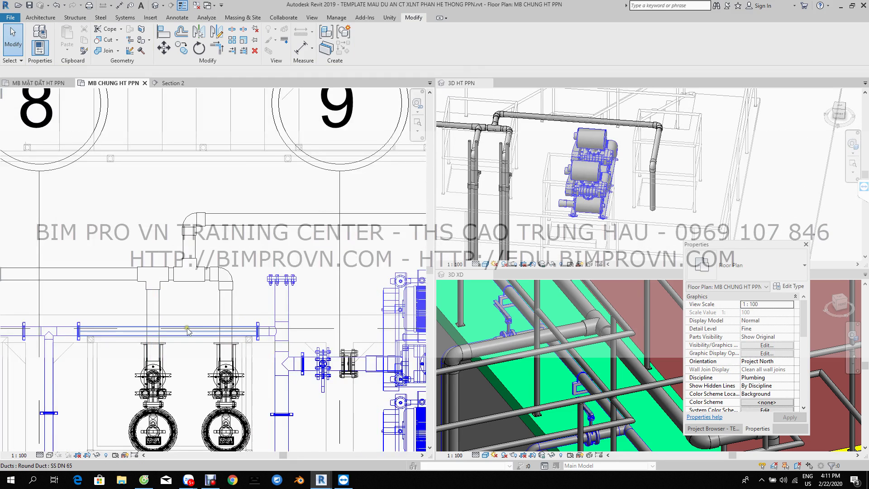
pyautogui.scroll(-1, 175, 297)
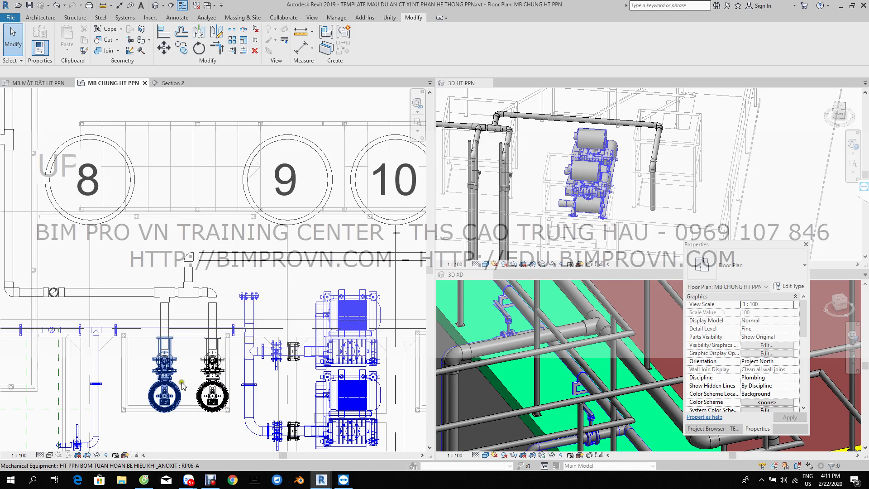
# Nudge the left pump about 80 mm left, removing its constraint, then check the right pump and tee.
pyautogui.click(162, 393)
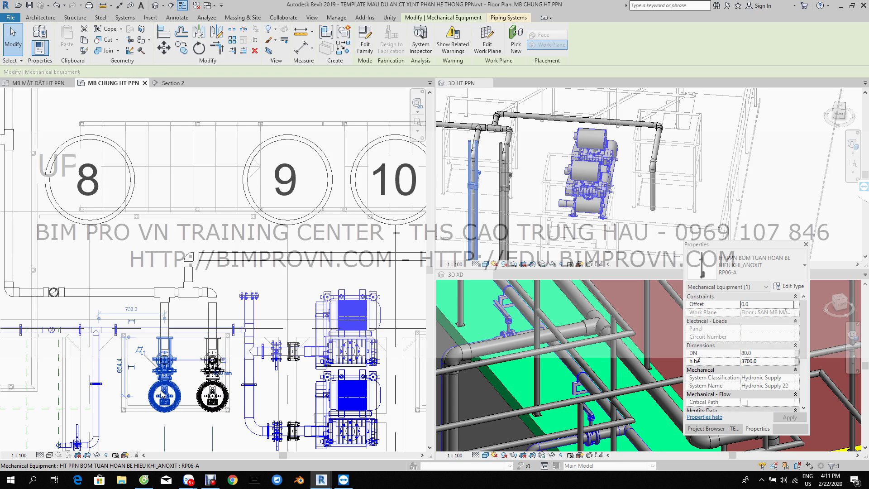
pyautogui.press('Left')
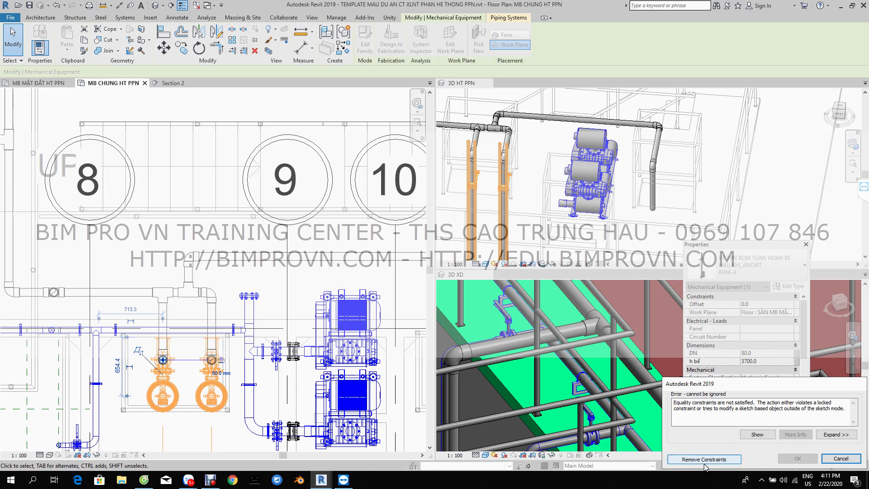
pyautogui.click(704, 460)
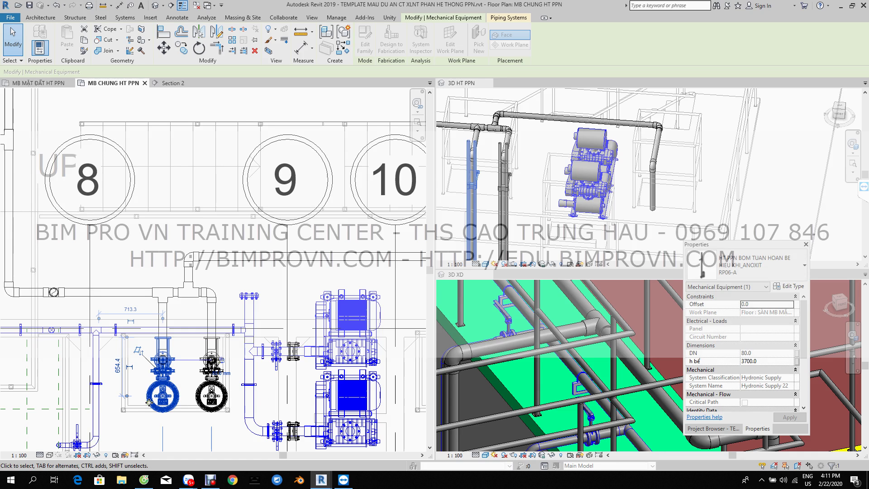
pyautogui.press('Left')
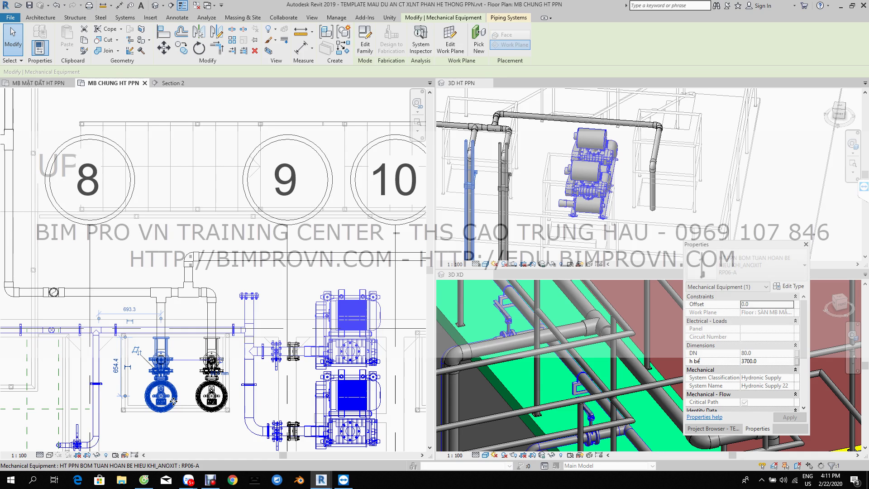
pyautogui.press('Left')
pyautogui.press('Left')
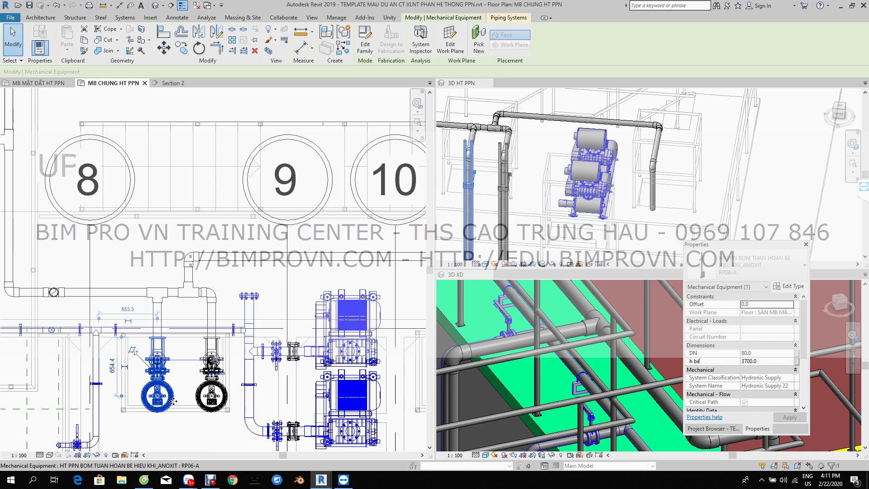
pyautogui.press('Left')
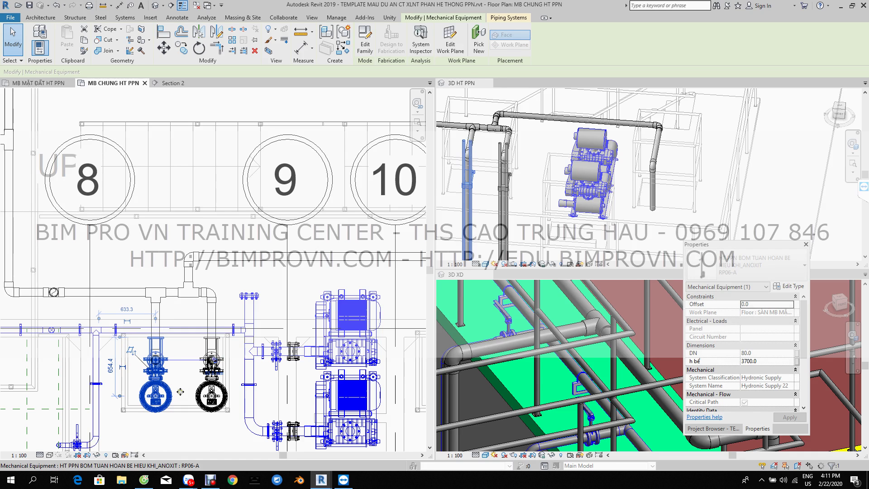
pyautogui.click(211, 387)
pyautogui.click(190, 295)
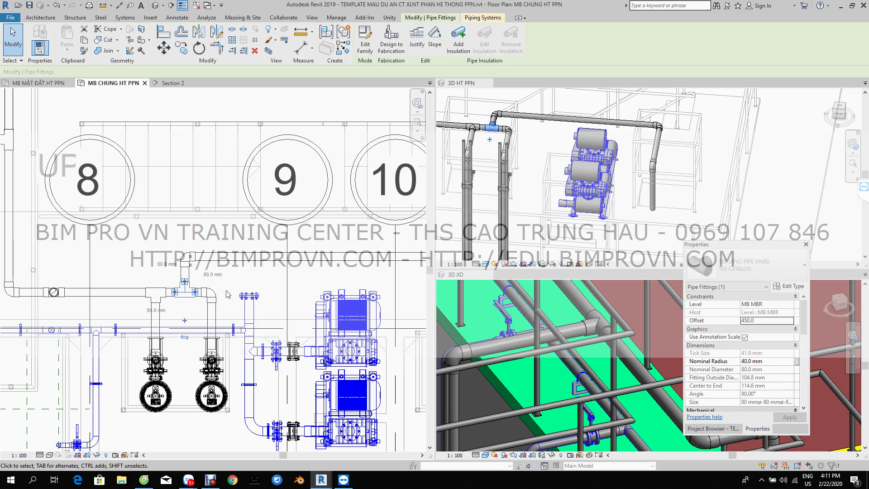
# Zoom out the plan and orbit the 3D HT PPN view to see pumps and pipe loop together.
pyautogui.press('Escape')
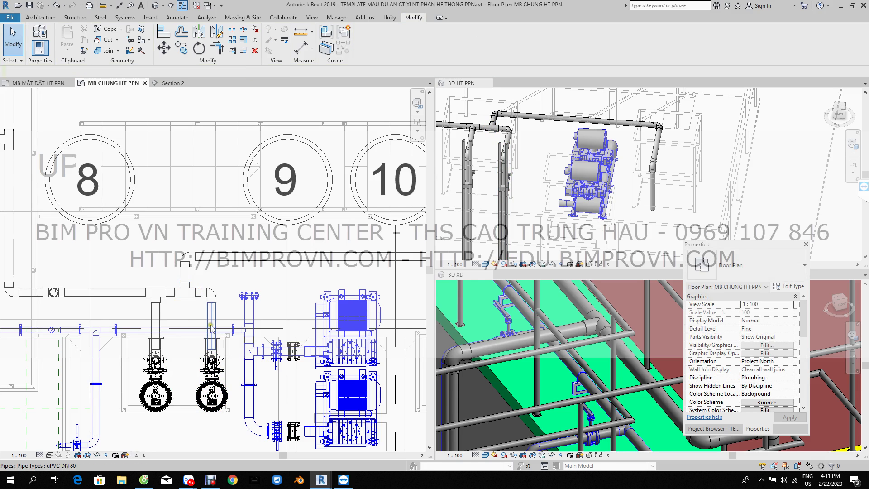
pyautogui.scroll(-2, 165, 314)
pyautogui.scroll(-1, 166, 314)
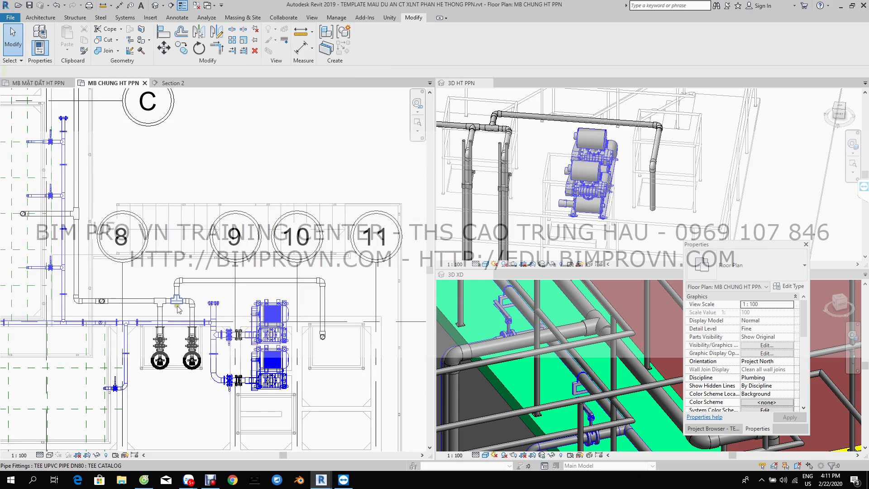
pyautogui.scroll(-2, 591, 156)
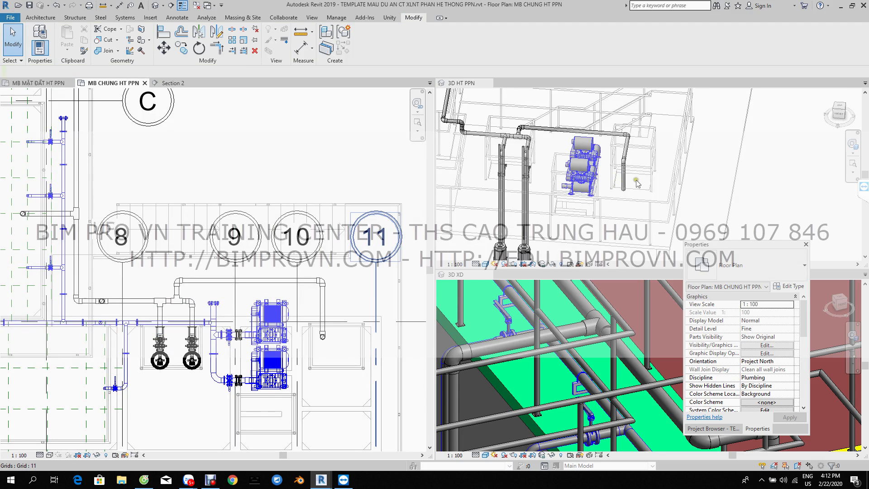
pyautogui.click(633, 195)
pyautogui.keyDown('shift'); pyautogui.moveTo(633, 196); pyautogui.dragTo(583, 215, button='middle'); pyautogui.keyUp('shift')
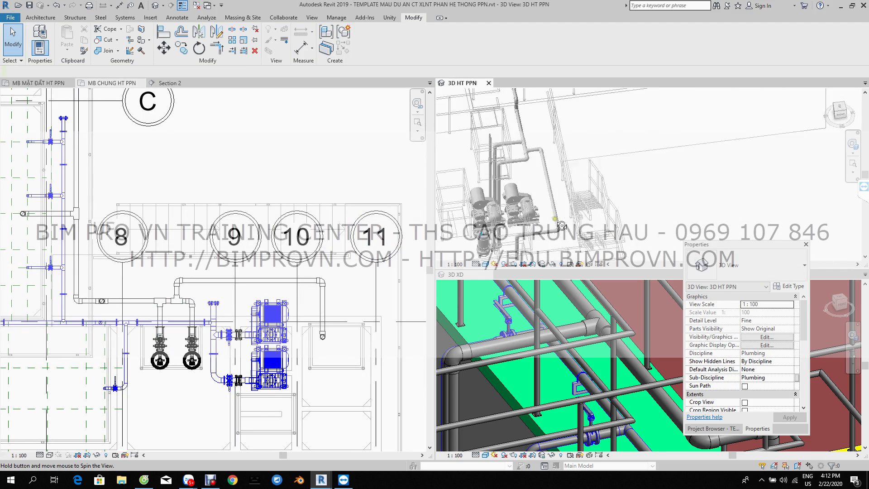
pyautogui.moveTo(321, 479)
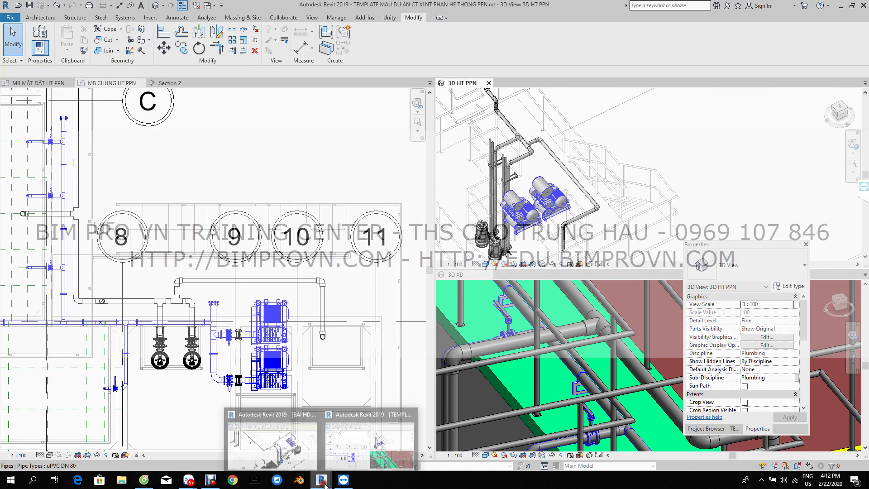
pyautogui.click(301, 456)
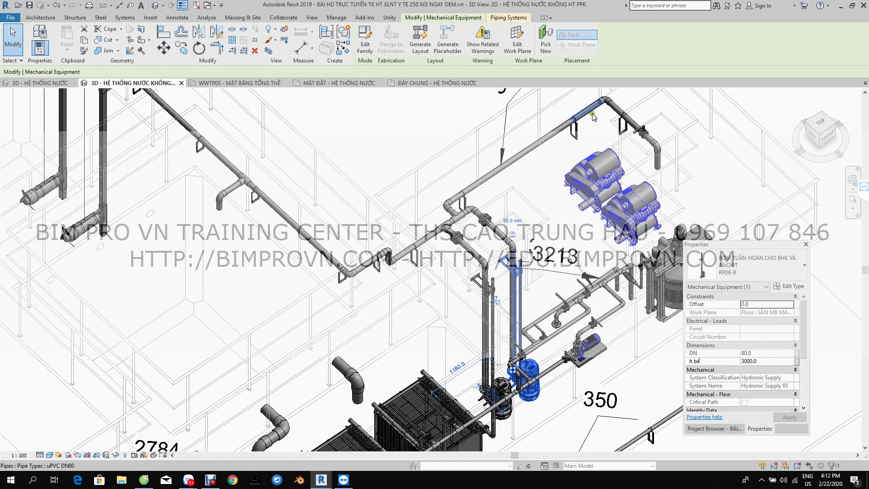
# Pan the reference project's 3D model to reveal the RP06-B pump riser.
pyautogui.moveTo(560, 273); pyautogui.dragTo(504, 179, button='middle')
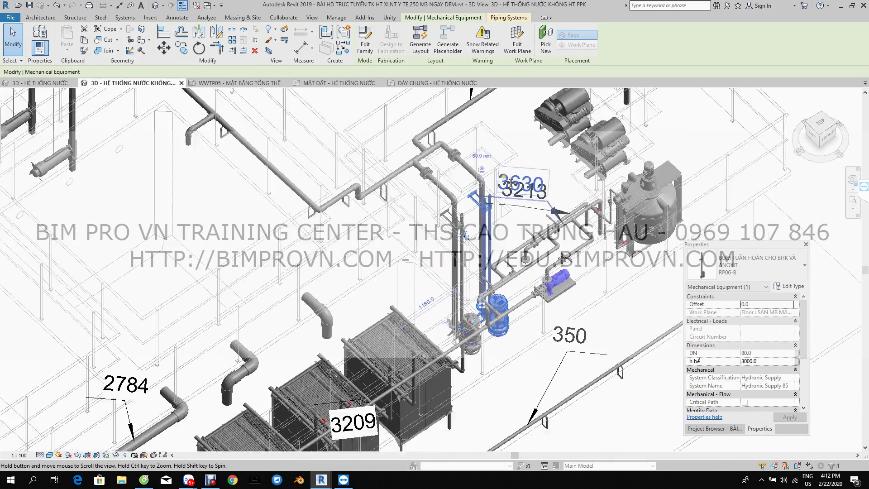